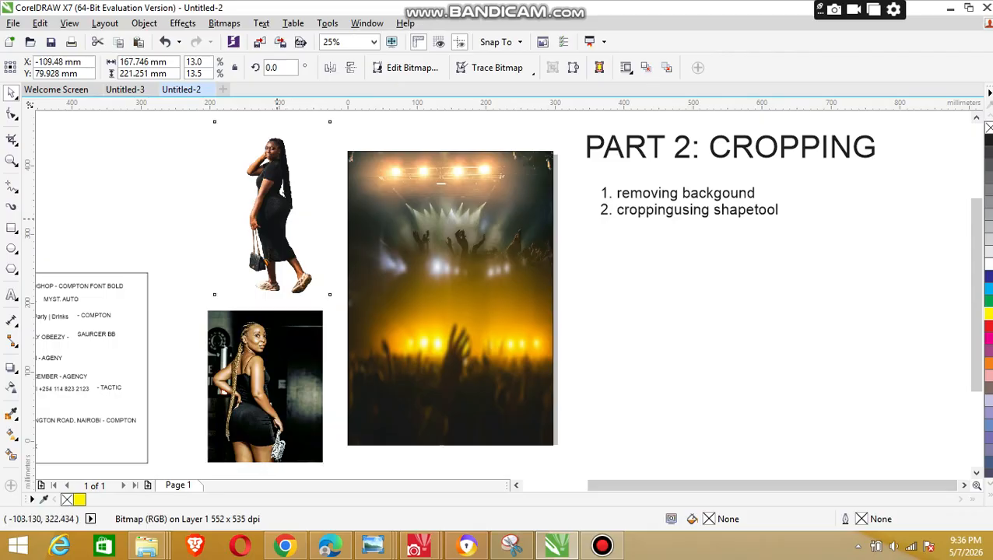
Step: Copy the full-length photo of the woman in the long black dress standing beside the concert poster background
click(272, 208)
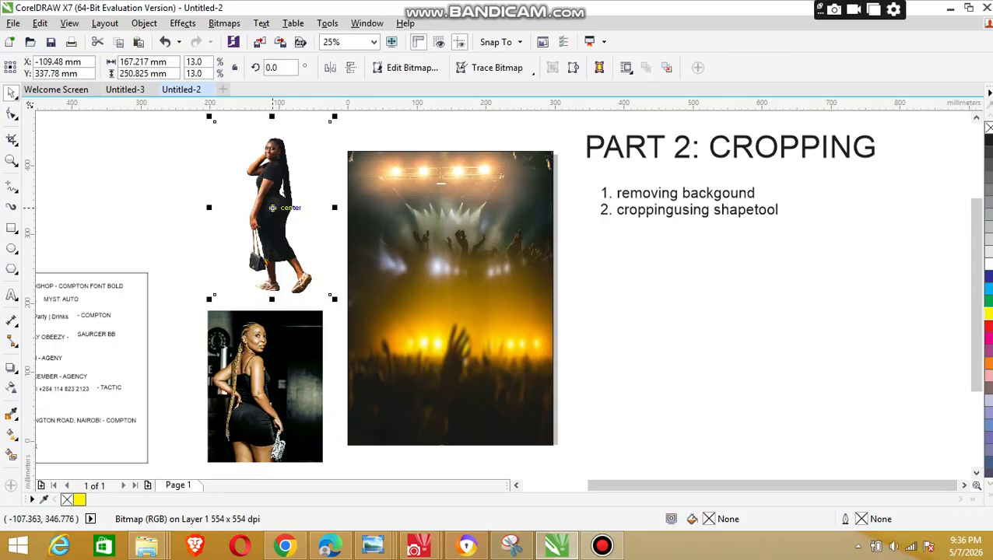
click(40, 23)
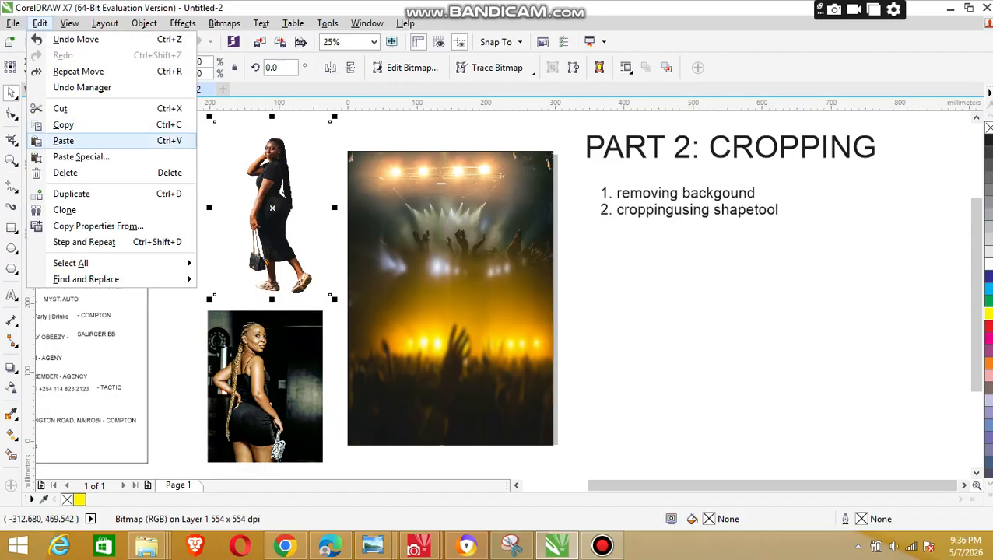
click(63, 124)
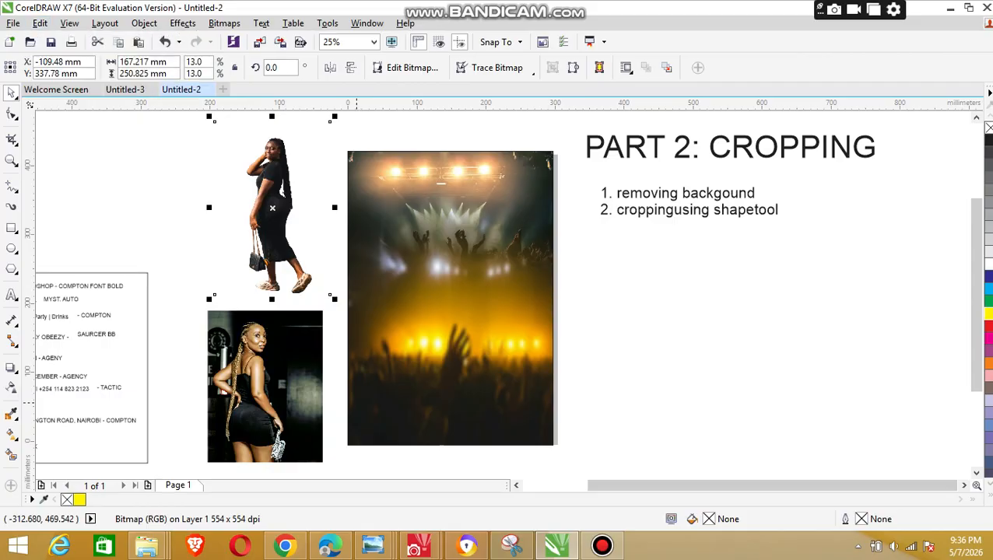
Step: Switch to Untitled-5.cpt in Corel PHOTO-PAINT and delete the existing cutout of the woman
mouse_move(419, 546)
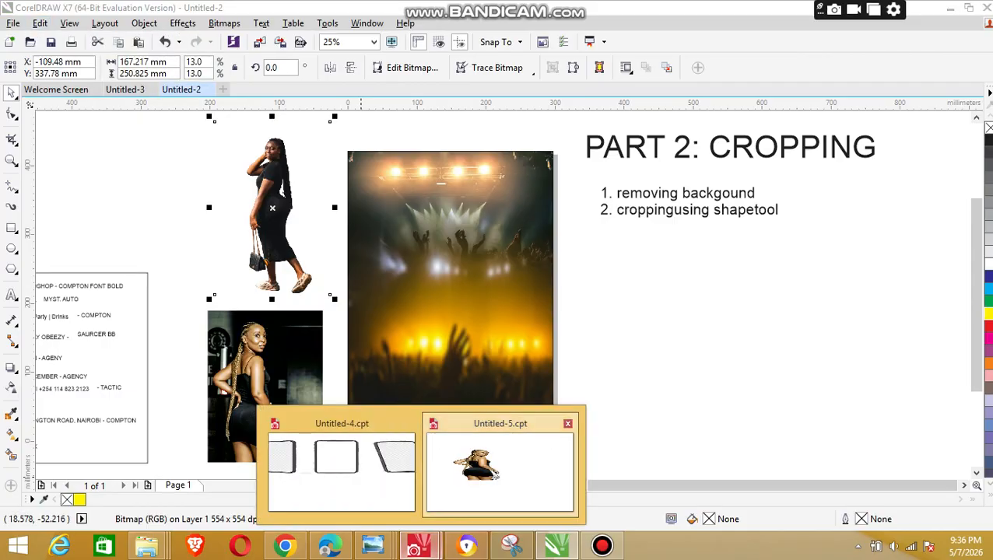
click(500, 467)
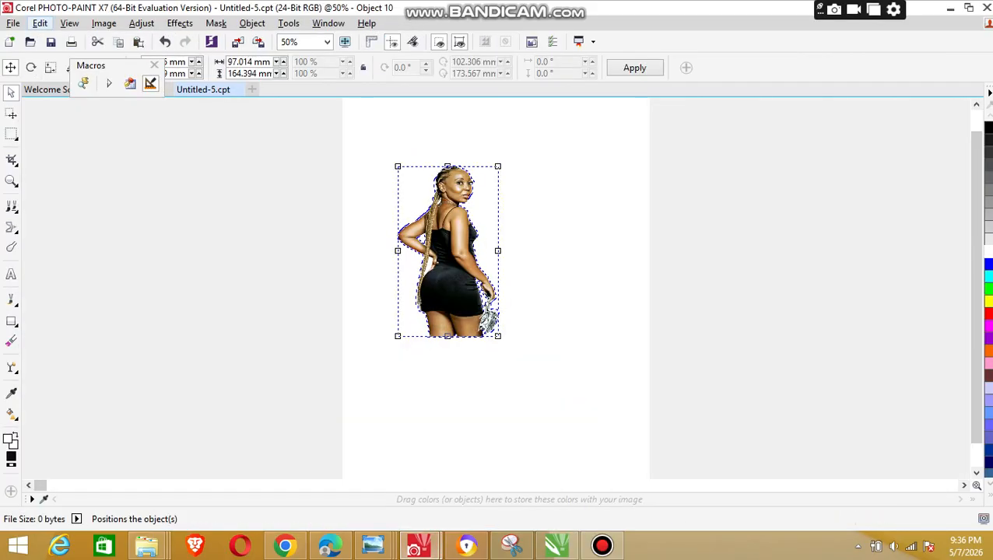
click(40, 22)
click(66, 247)
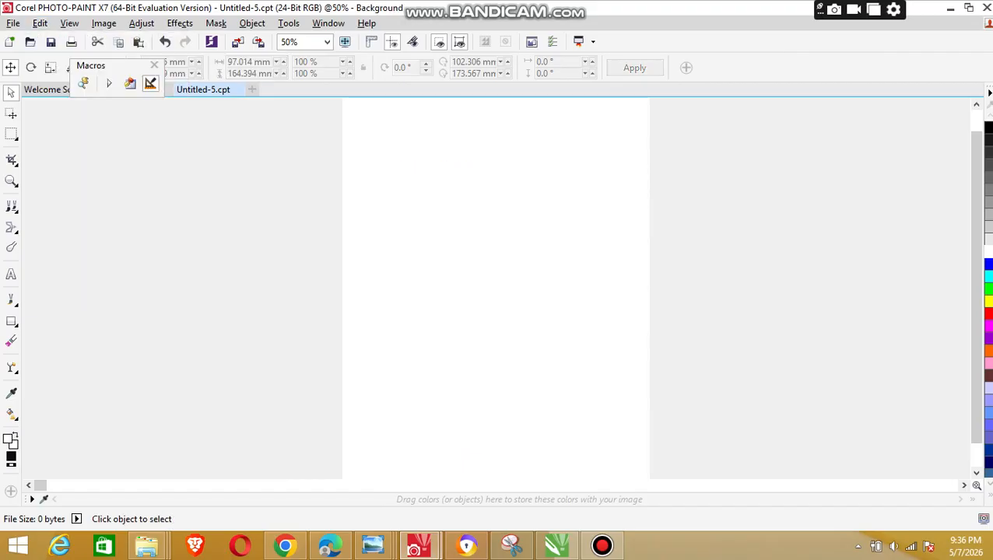
Step: Paste the copied photo into the document as a new object and open it in the Cutout Lab
click(40, 23)
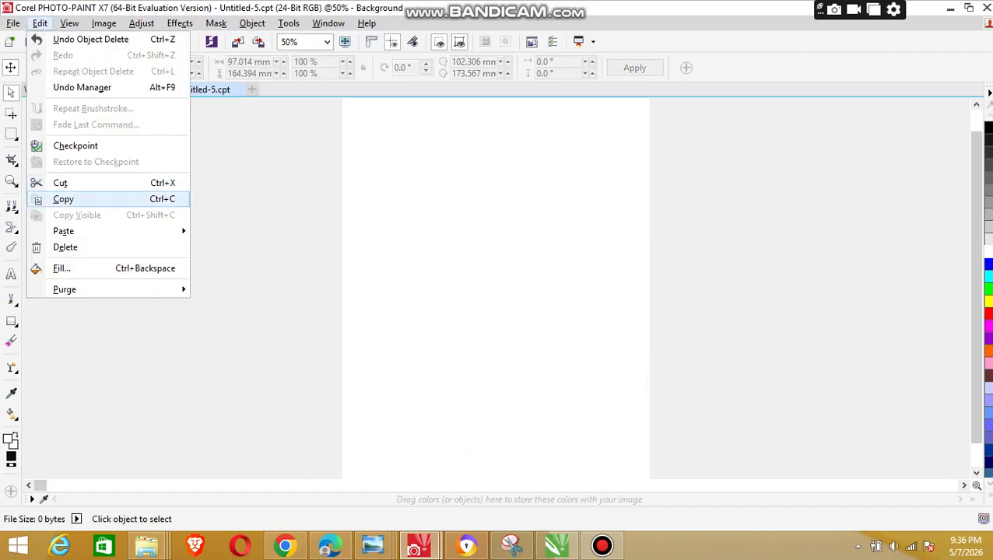
mouse_move(64, 231)
click(255, 231)
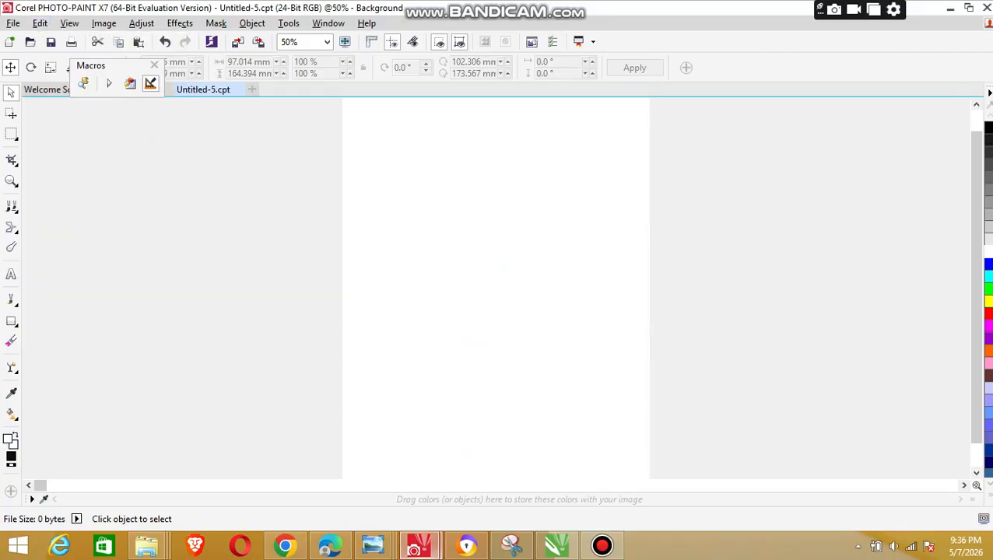
click(420, 546)
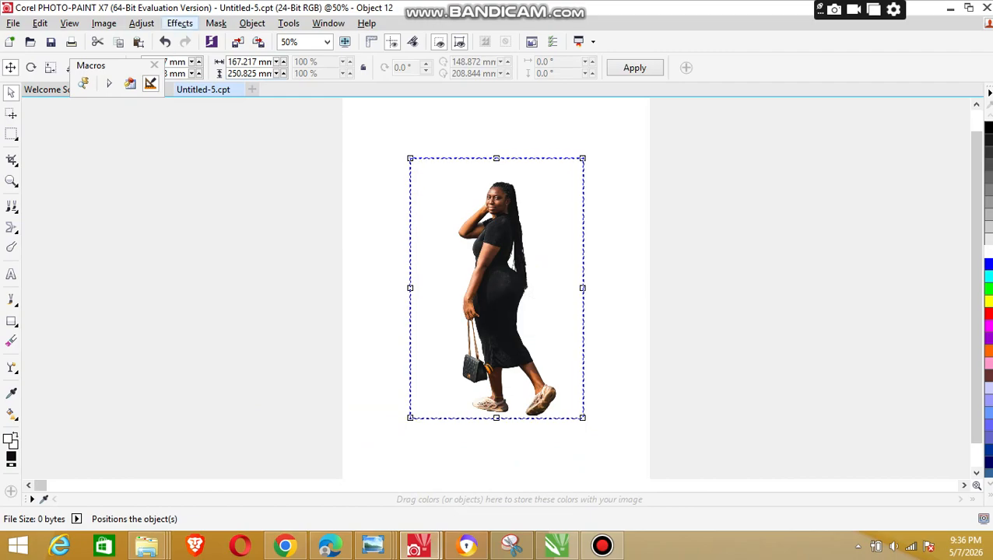
click(103, 23)
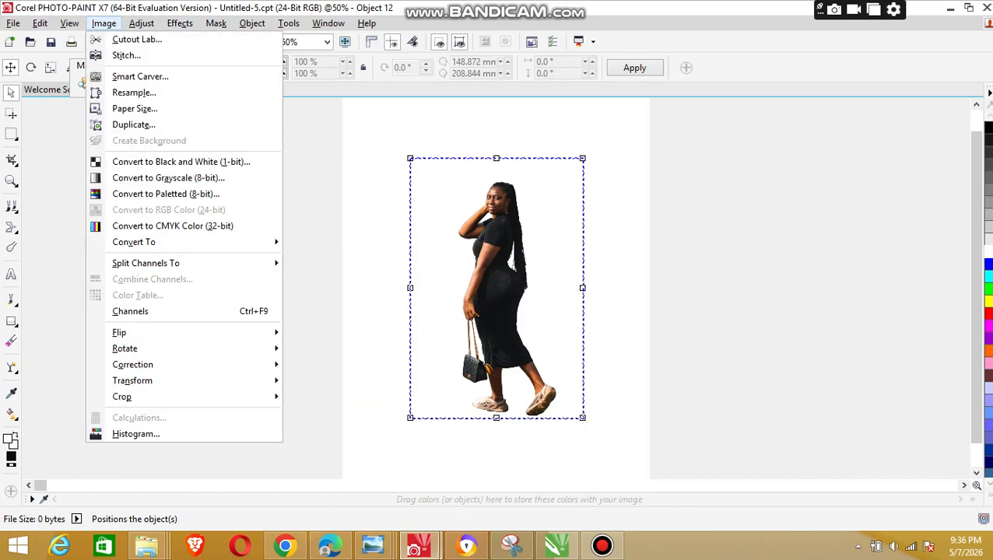
click(116, 38)
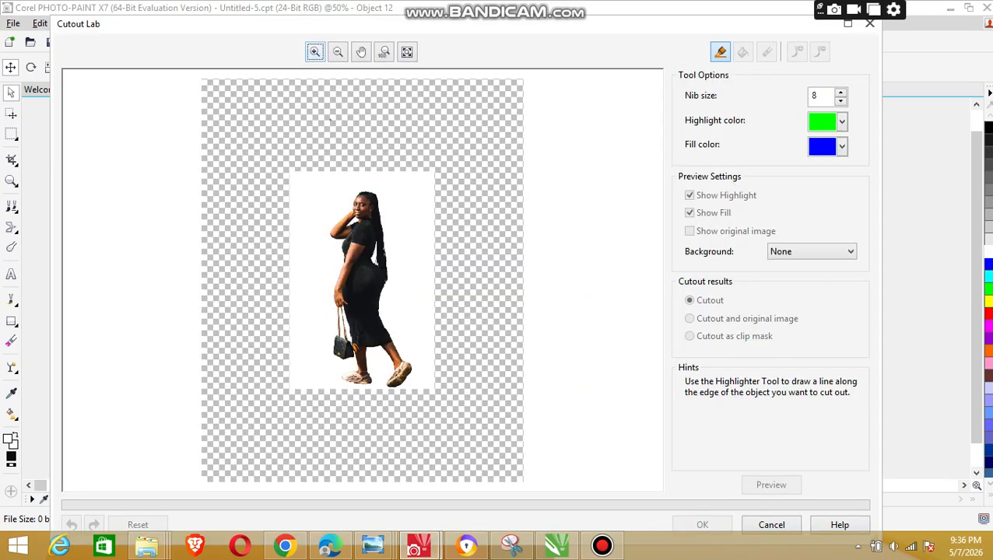
Step: Highlight the back edge of the dress from below the hips down the rear leg to the ankle
click(331, 118)
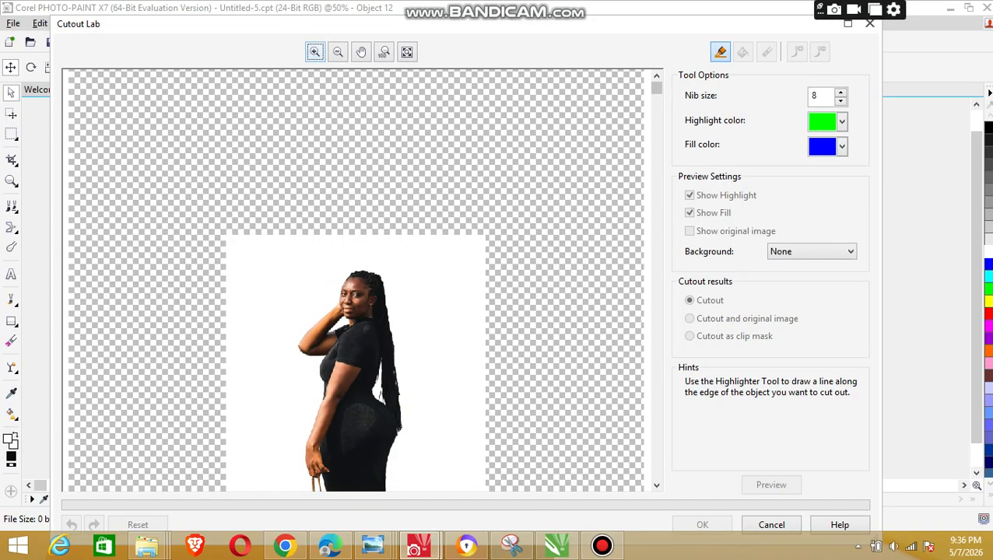
scroll(356, 280, down, 6)
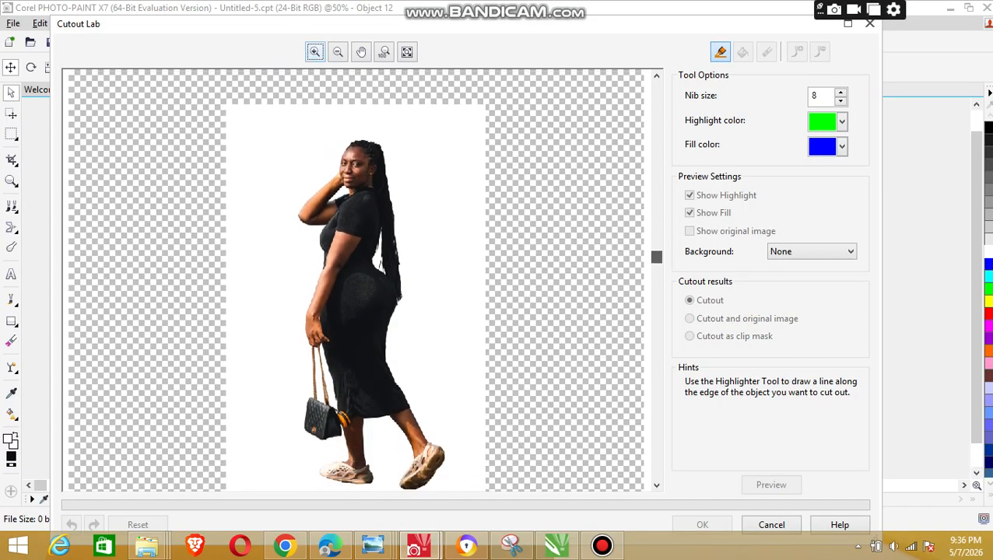
drag(657, 257, 657, 260)
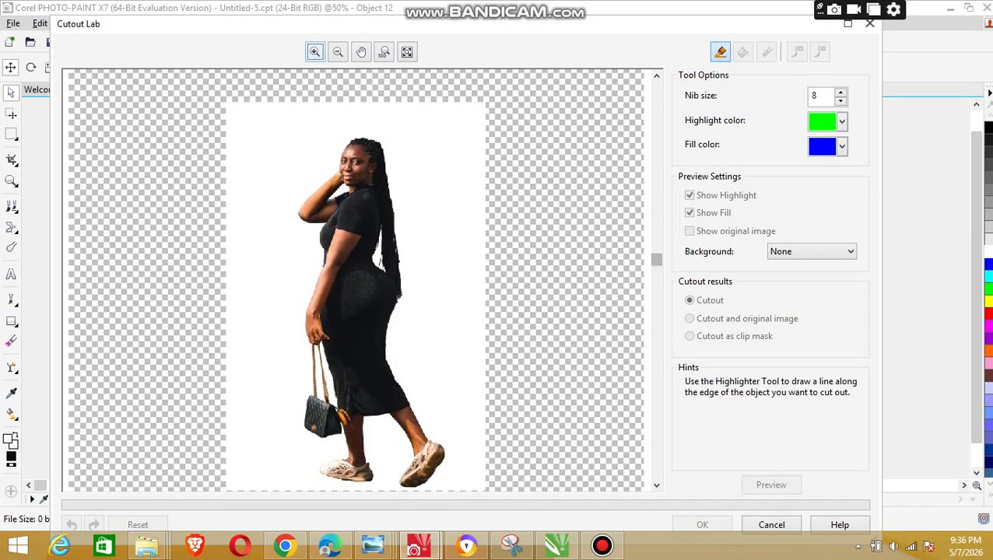
click(329, 110)
drag(656, 109, 656, 259)
click(545, 187)
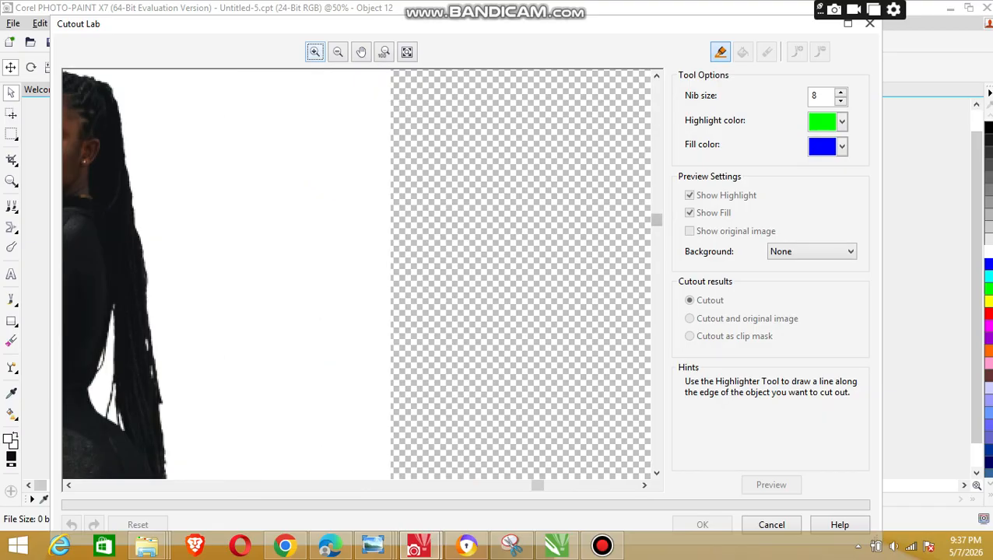
drag(656, 221, 656, 315)
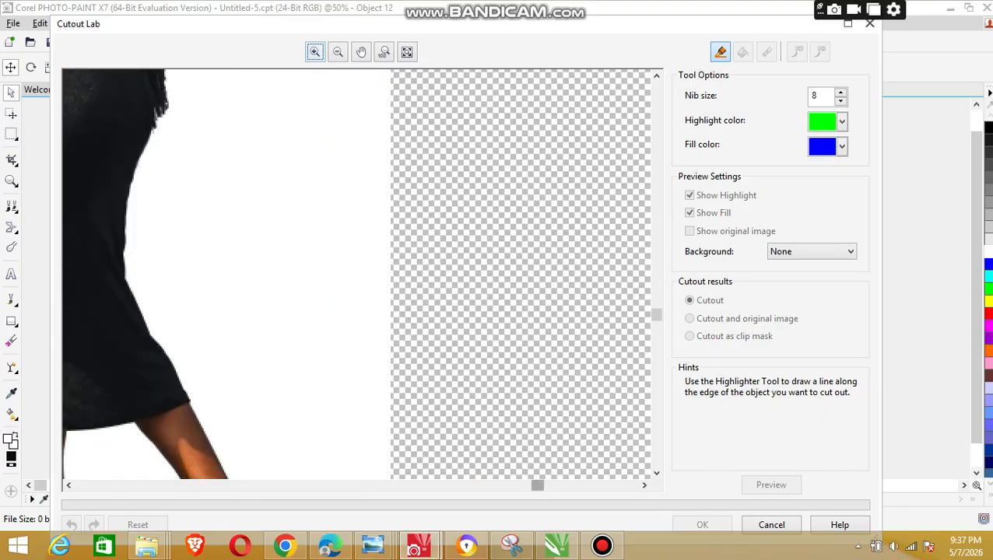
drag(537, 485, 356, 485)
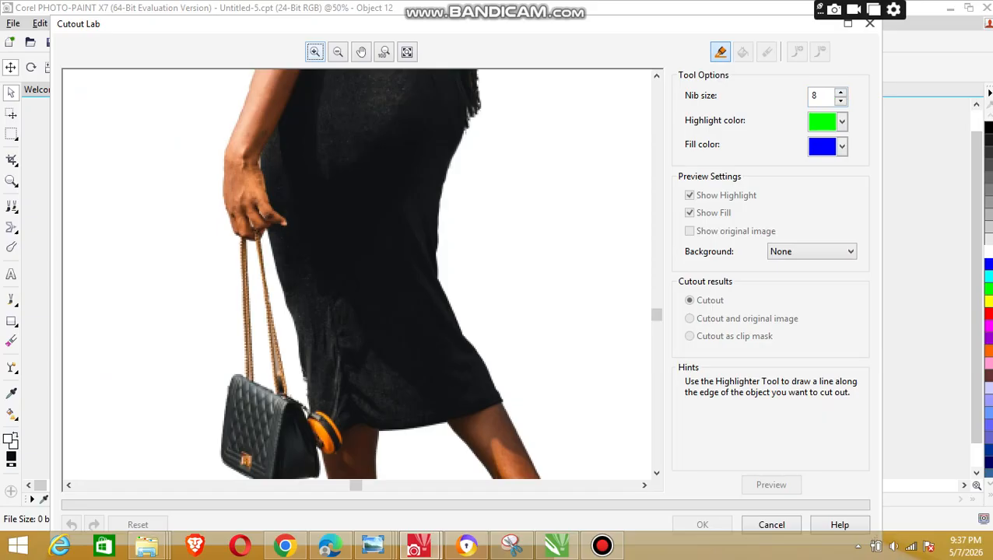
click(720, 52)
mouse_move(456, 153)
mouse_down()
mouse_move(442, 188)
mouse_move(441, 284)
mouse_move(544, 474)
mouse_up()
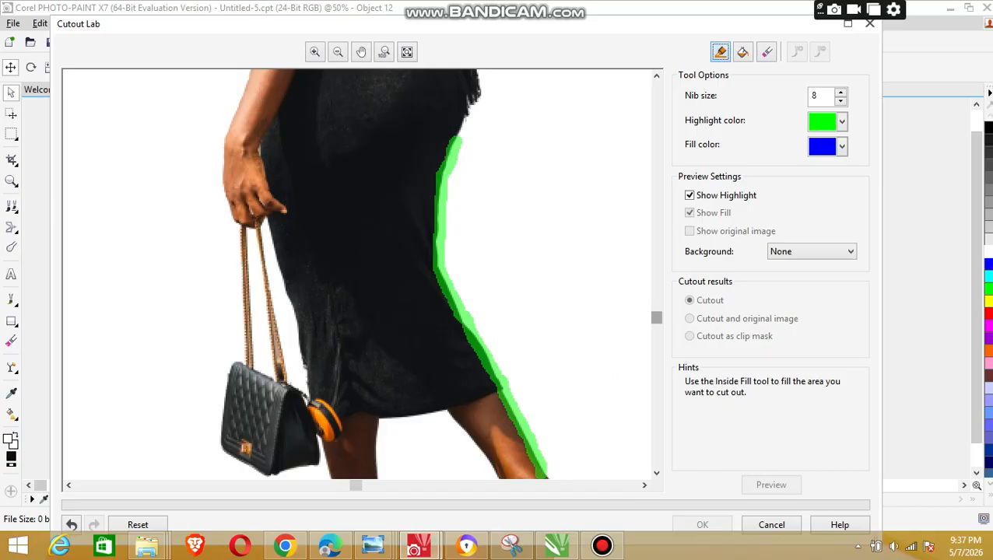
Step: Continue the highlight around the raised rear shoe and up the inner side of that leg
drag(656, 317, 656, 365)
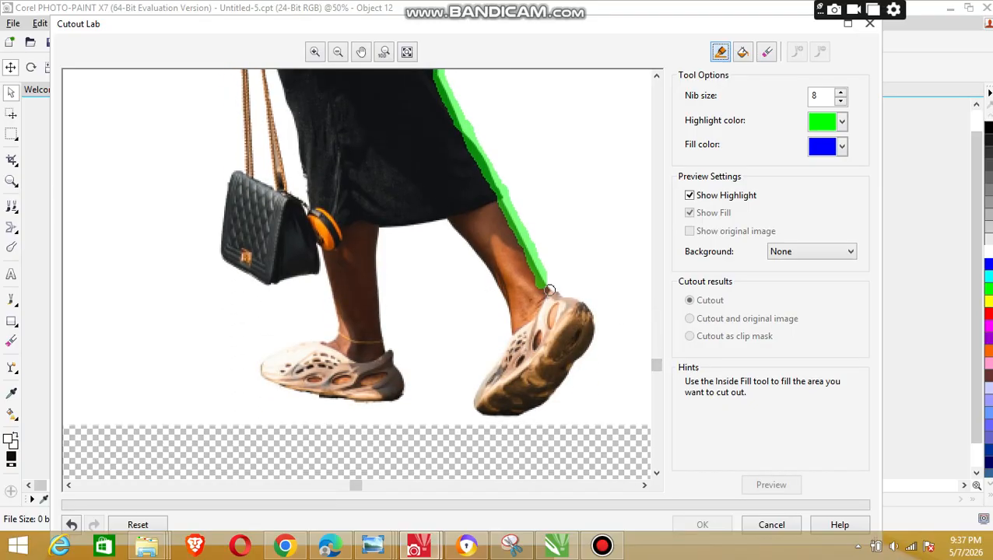
mouse_move(572, 300)
mouse_down()
mouse_move(593, 323)
mouse_move(592, 340)
mouse_move(565, 380)
mouse_move(515, 416)
mouse_up()
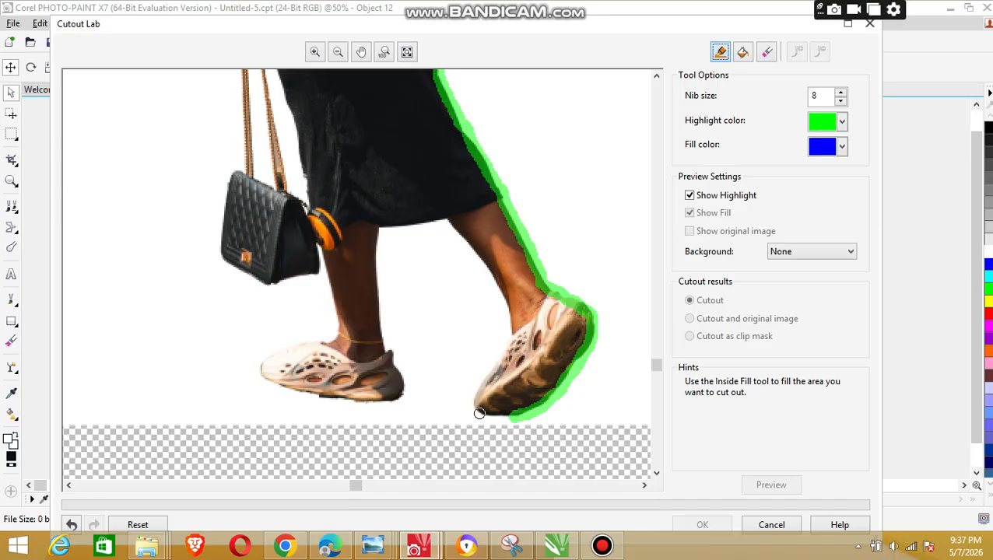
mouse_move(511, 415)
mouse_down()
mouse_move(477, 407)
mouse_move(478, 389)
mouse_move(511, 351)
mouse_move(515, 267)
mouse_move(467, 242)
mouse_move(505, 313)
mouse_move(504, 344)
mouse_move(475, 392)
mouse_move(504, 420)
mouse_up()
key(ctrl+z)
key(ctrl+z)
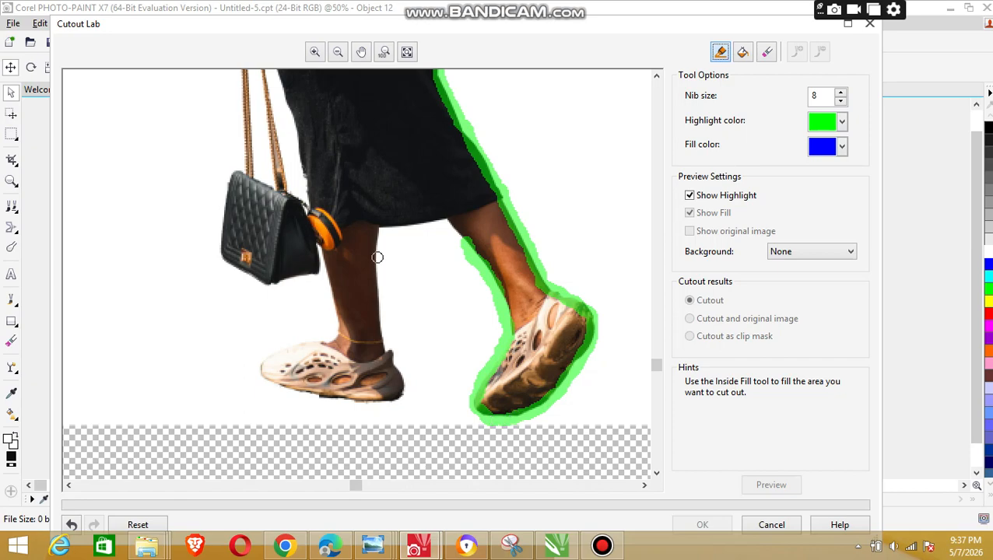
Step: Highlight the edges of the front leg and shoe, the handbag's outer outline and the dress hem between the legs
mouse_move(378, 261)
mouse_down()
mouse_move(379, 227)
mouse_move(383, 338)
mouse_move(406, 391)
mouse_move(305, 393)
mouse_move(261, 366)
mouse_move(283, 349)
mouse_move(341, 336)
mouse_up()
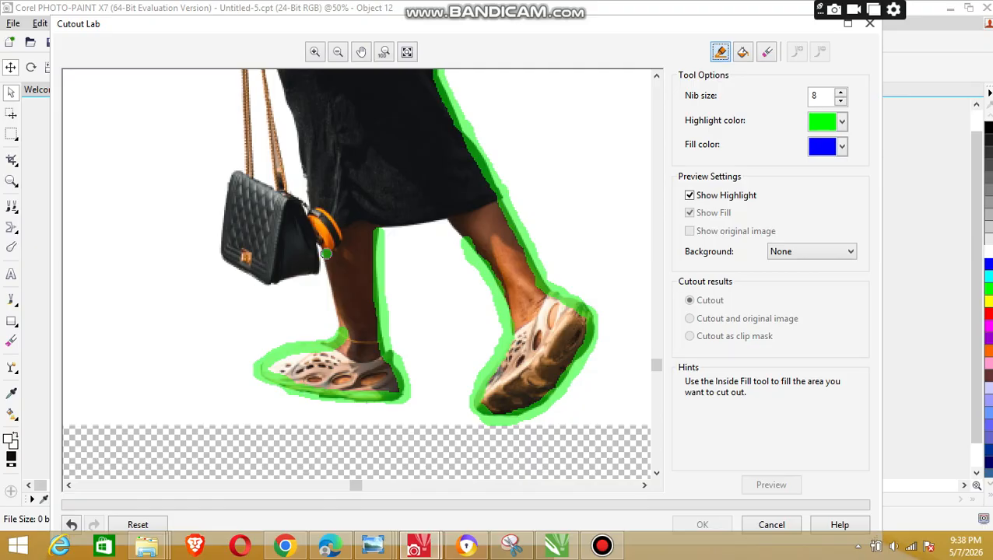
drag(326, 253, 338, 328)
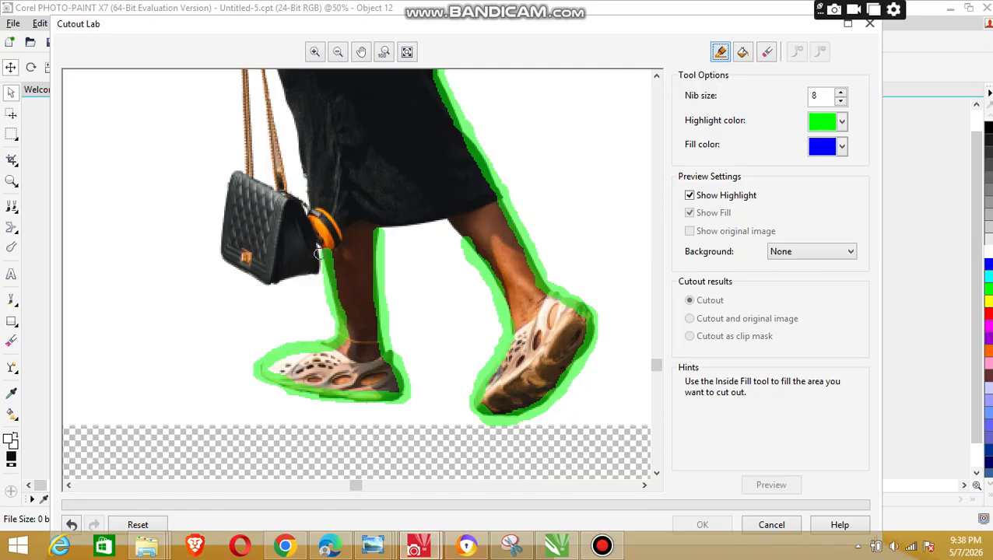
mouse_move(318, 249)
mouse_down()
mouse_move(317, 266)
mouse_move(277, 282)
mouse_move(231, 260)
mouse_move(225, 193)
mouse_move(244, 172)
mouse_up()
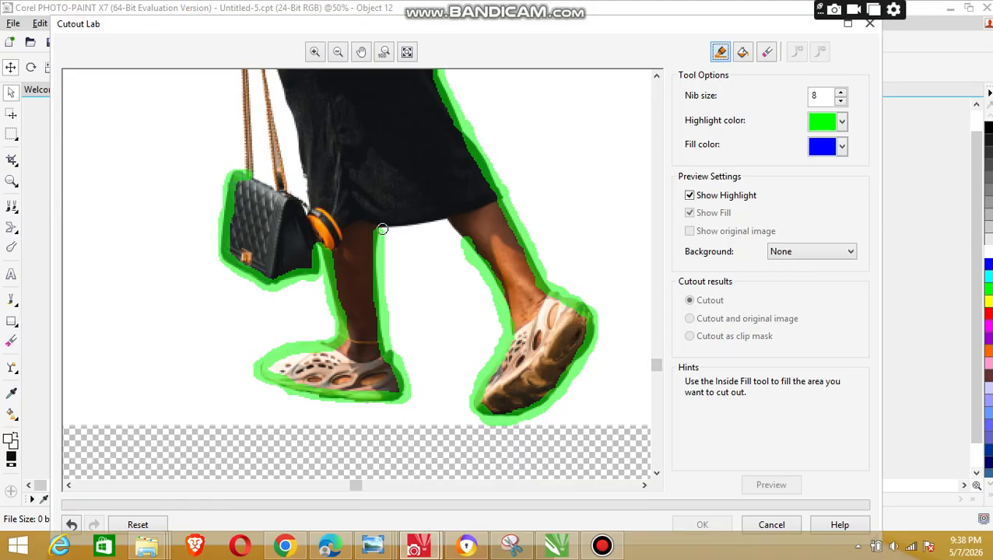
mouse_move(380, 230)
mouse_down()
mouse_move(453, 224)
mouse_move(461, 240)
mouse_up()
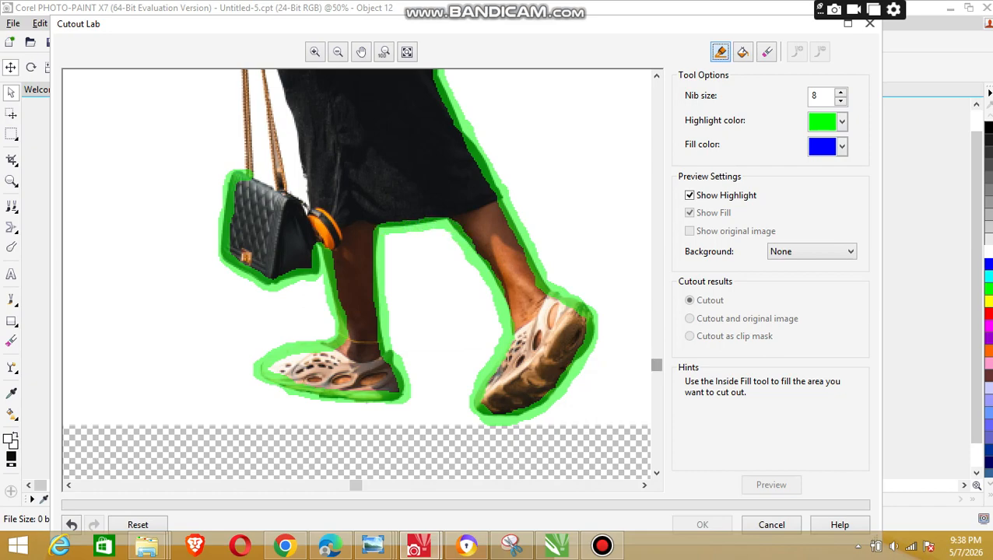
Step: Highlight both handbag straps, the bag's upper edge and the front edge of the dress up to the hand
drag(657, 365, 656, 312)
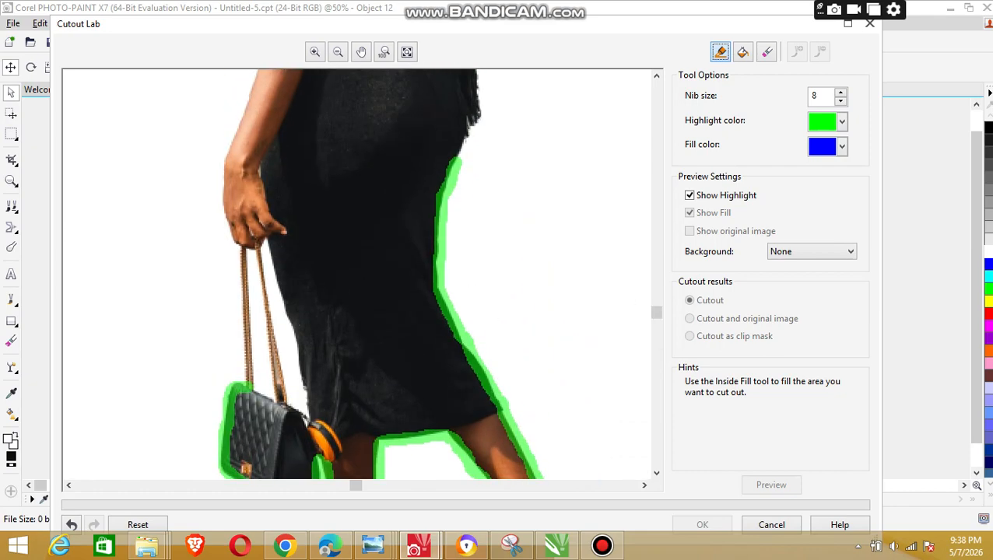
drag(243, 250, 248, 440)
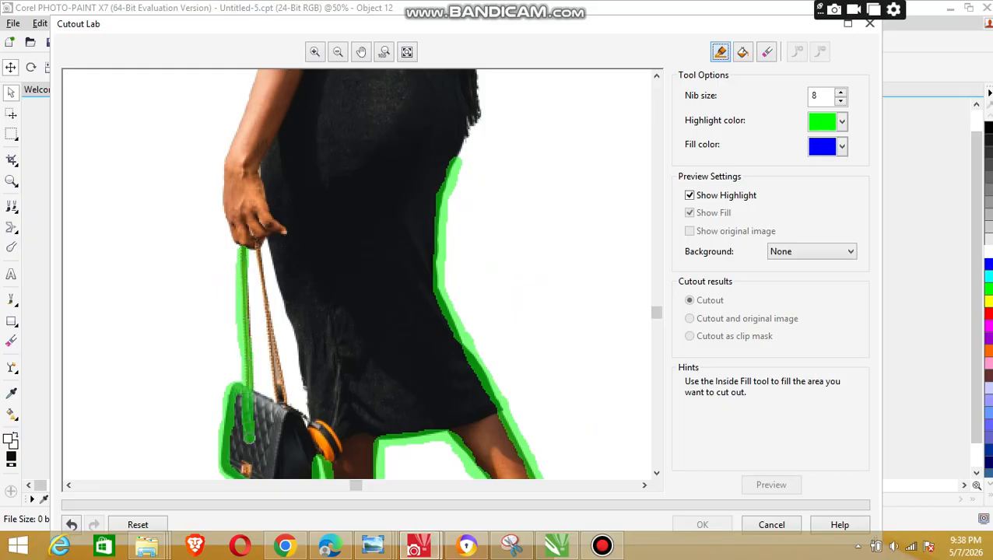
key(ctrl+z)
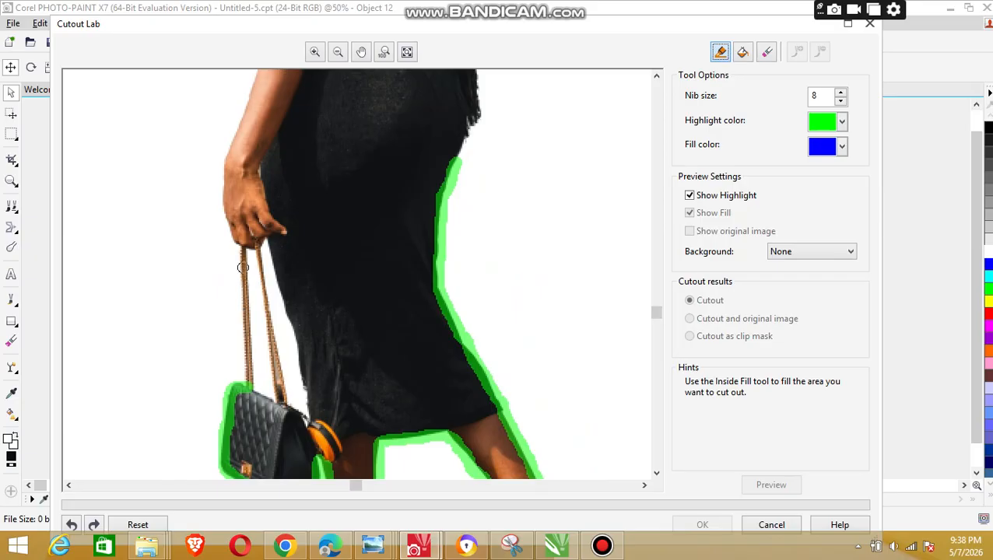
drag(240, 261, 249, 383)
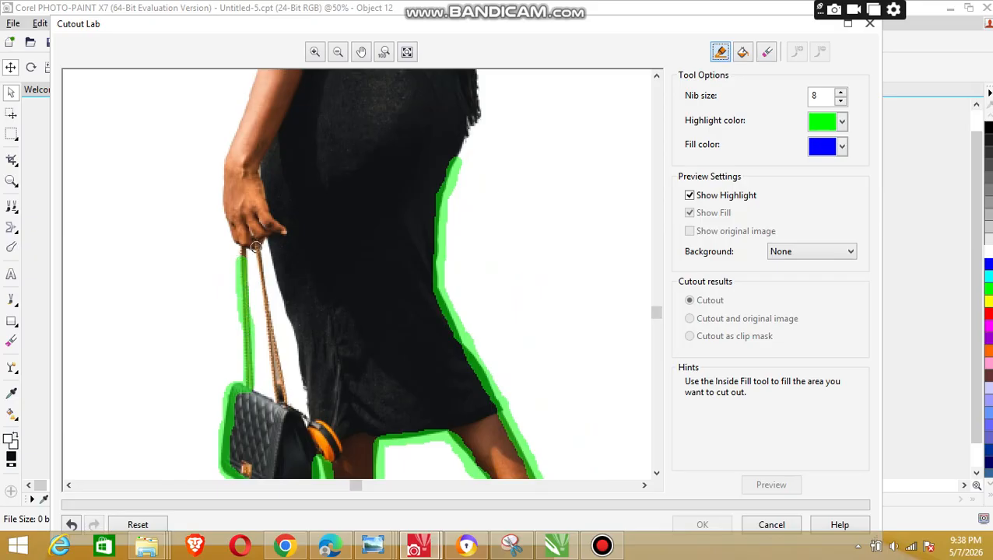
mouse_move(257, 247)
mouse_down()
mouse_move(279, 380)
mouse_move(298, 420)
mouse_up()
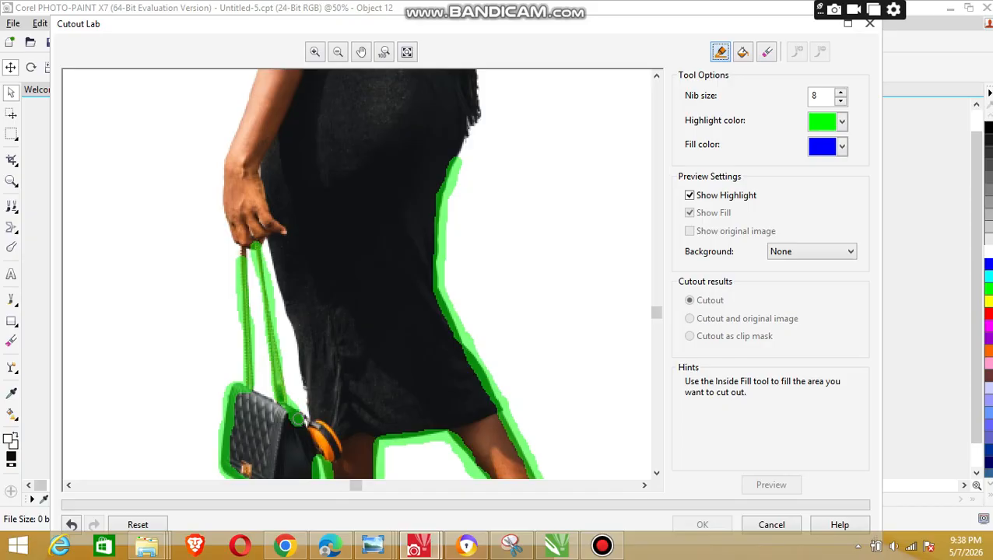
mouse_move(298, 420)
mouse_down()
mouse_move(308, 397)
mouse_move(287, 320)
mouse_up()
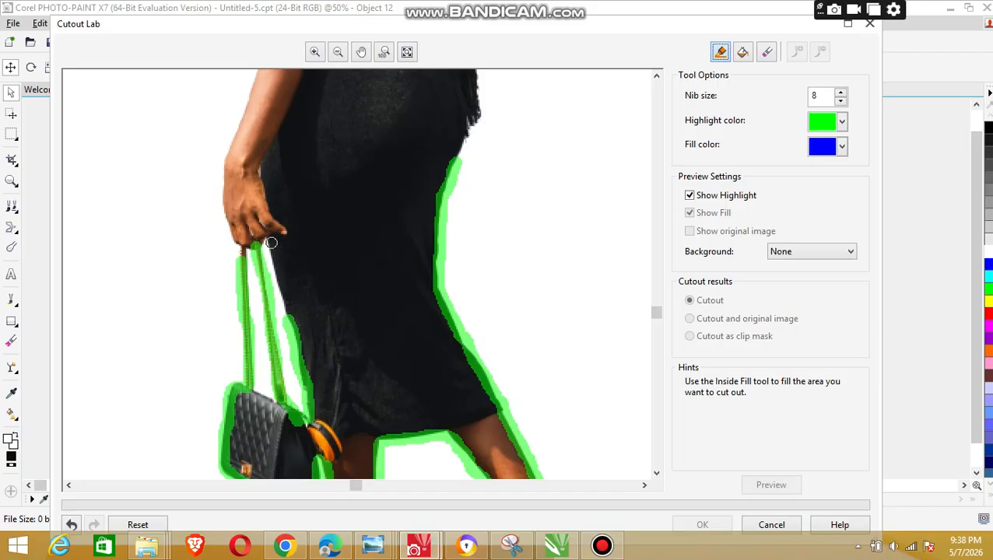
drag(267, 239, 284, 315)
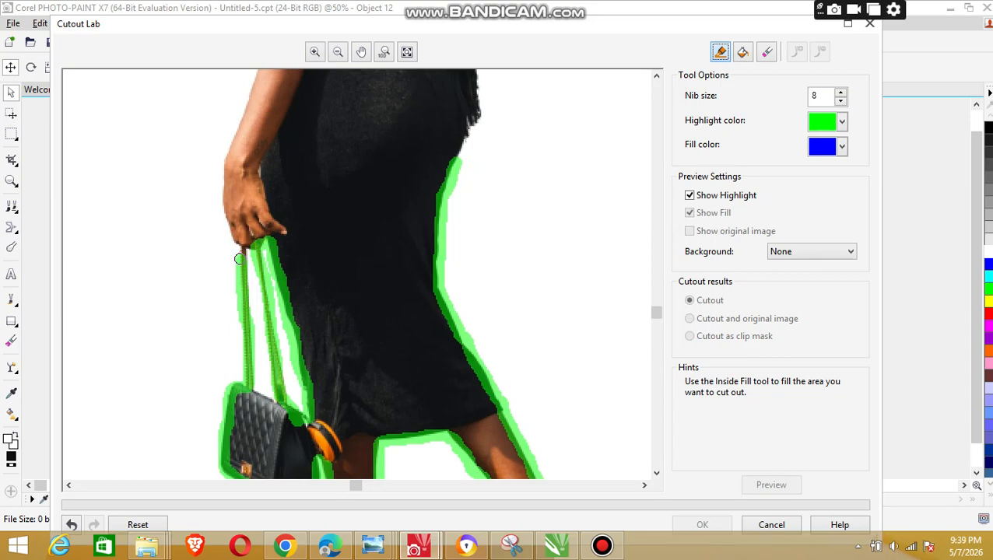
Step: Highlight the outer edge of the lowered hand and forearm up to the dress front just below the bust
drag(243, 248, 227, 210)
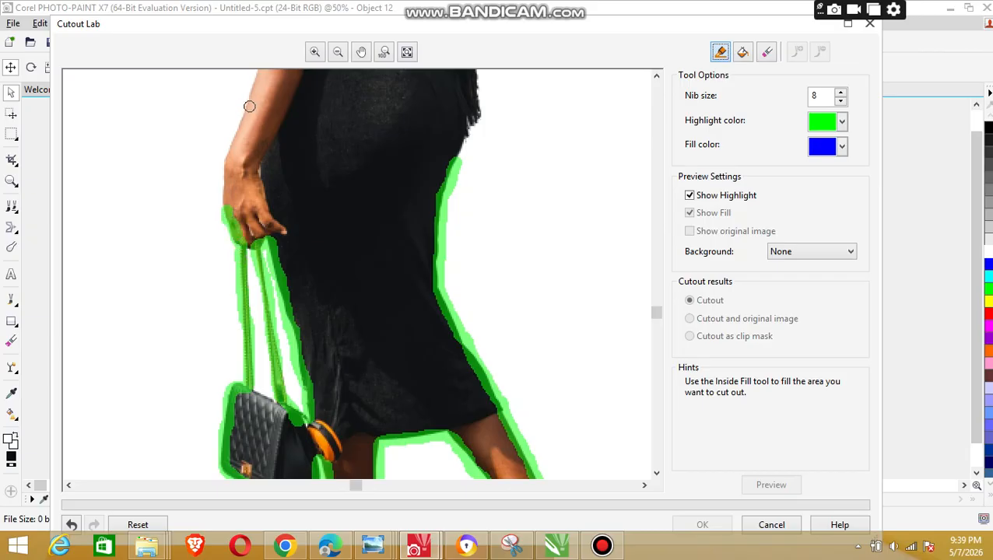
mouse_move(249, 106)
mouse_down()
mouse_move(228, 150)
mouse_move(224, 201)
mouse_up()
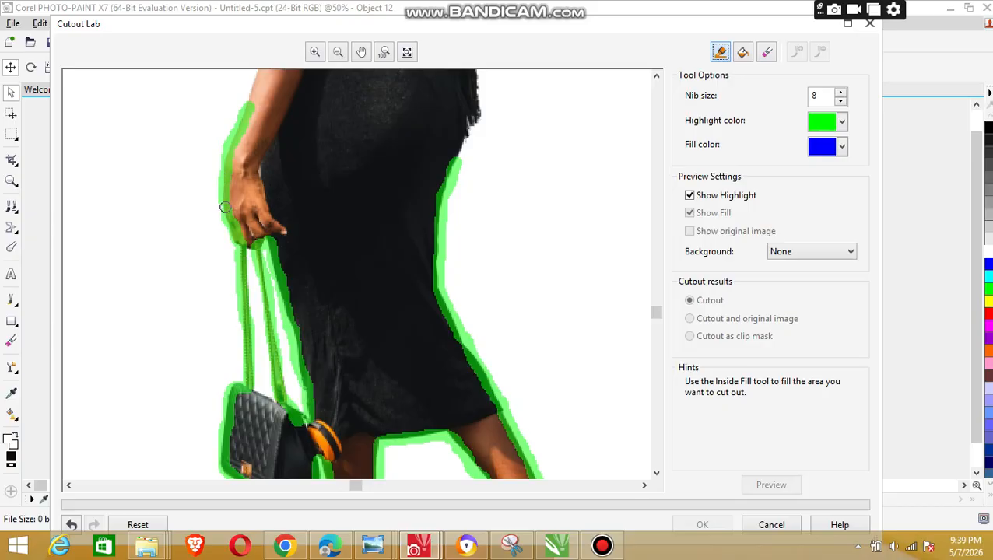
drag(657, 313, 656, 261)
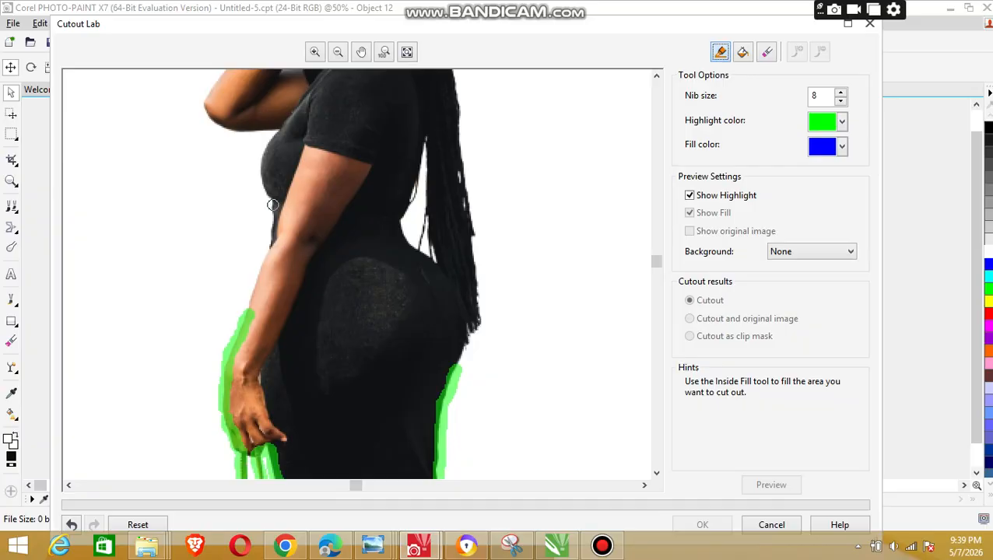
mouse_move(273, 205)
mouse_down()
mouse_move(271, 253)
mouse_move(247, 313)
mouse_up()
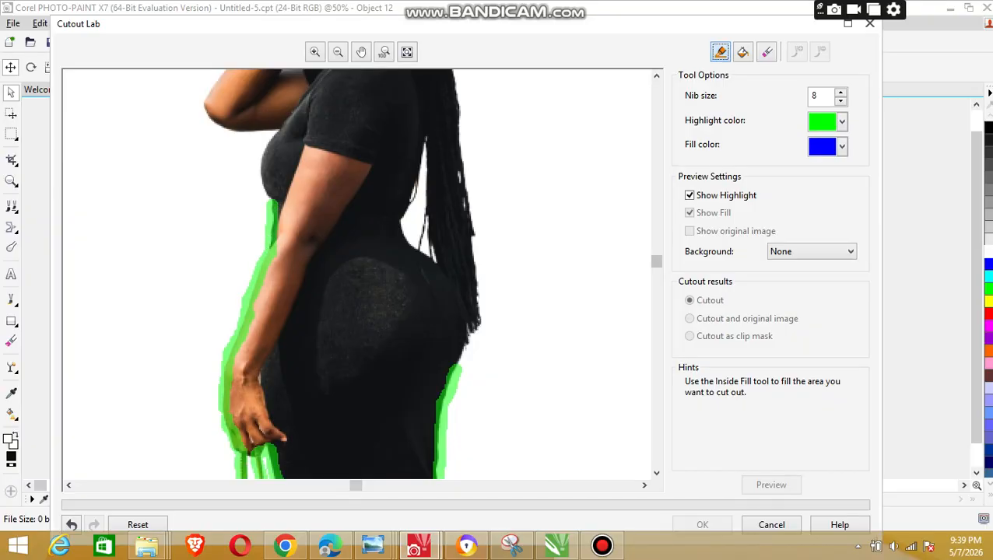
Step: Highlight the gap between the back and the braids, and the braids' outer edge down to the existing hip highlight
drag(656, 261, 656, 229)
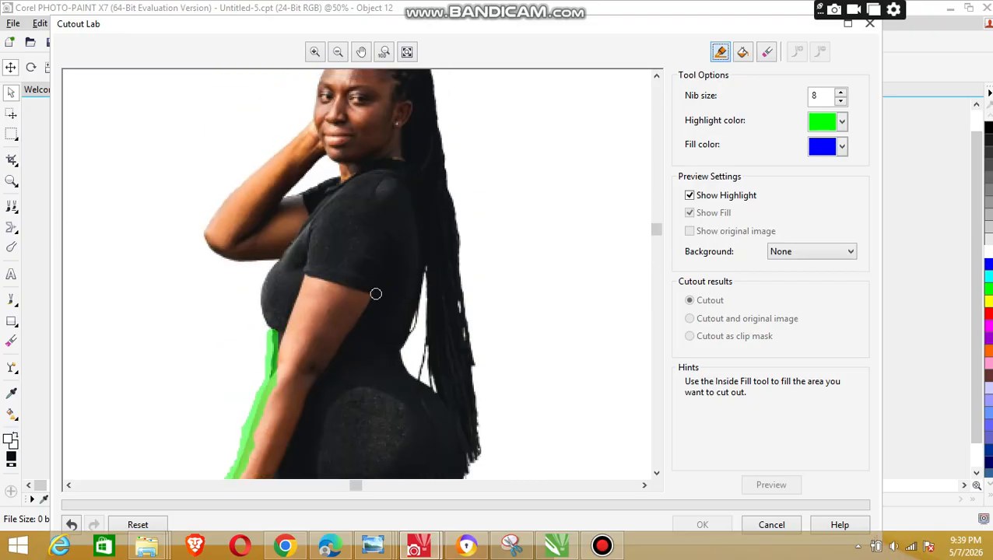
mouse_move(421, 271)
mouse_down()
mouse_move(402, 350)
mouse_move(405, 373)
mouse_move(435, 389)
mouse_up()
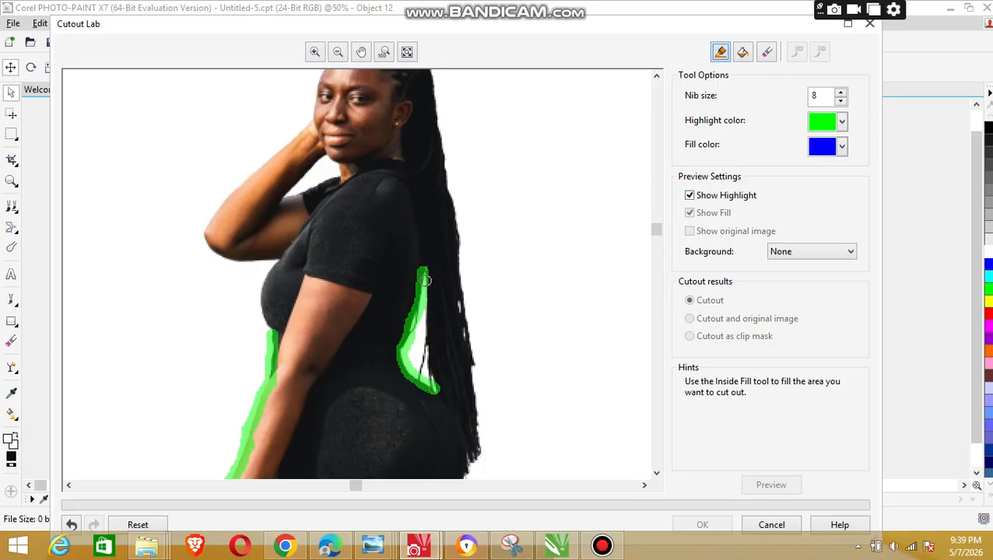
drag(424, 280, 436, 382)
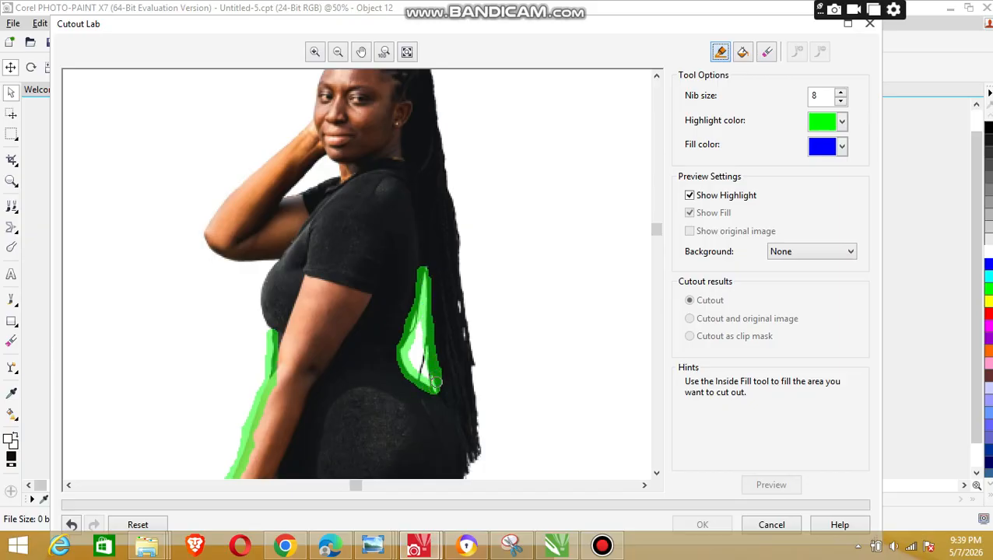
drag(447, 185, 480, 474)
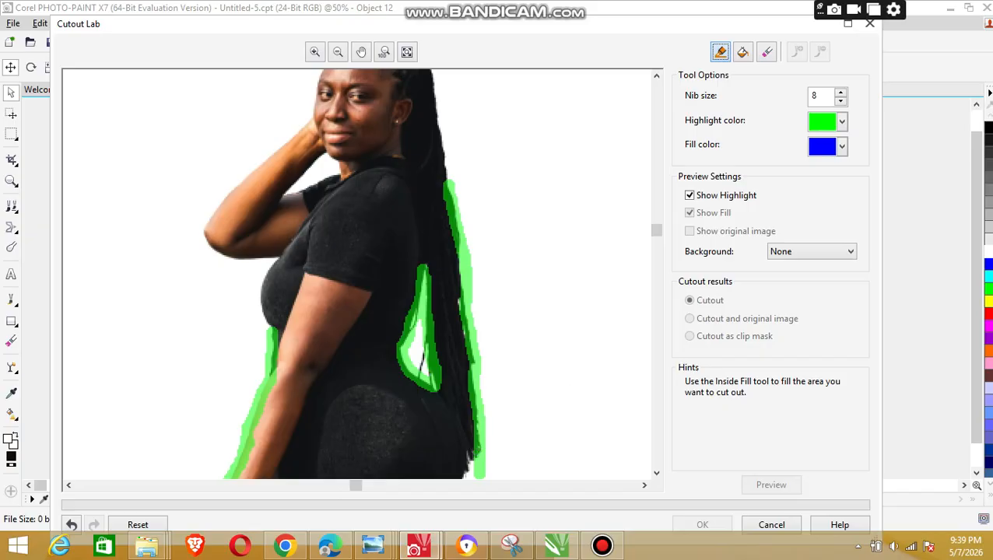
drag(656, 230, 656, 277)
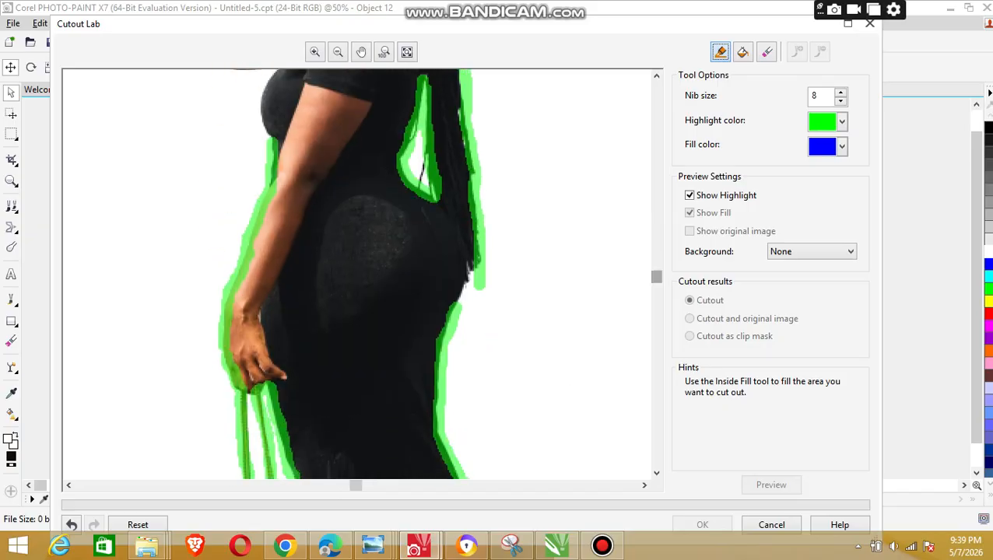
drag(473, 268, 456, 309)
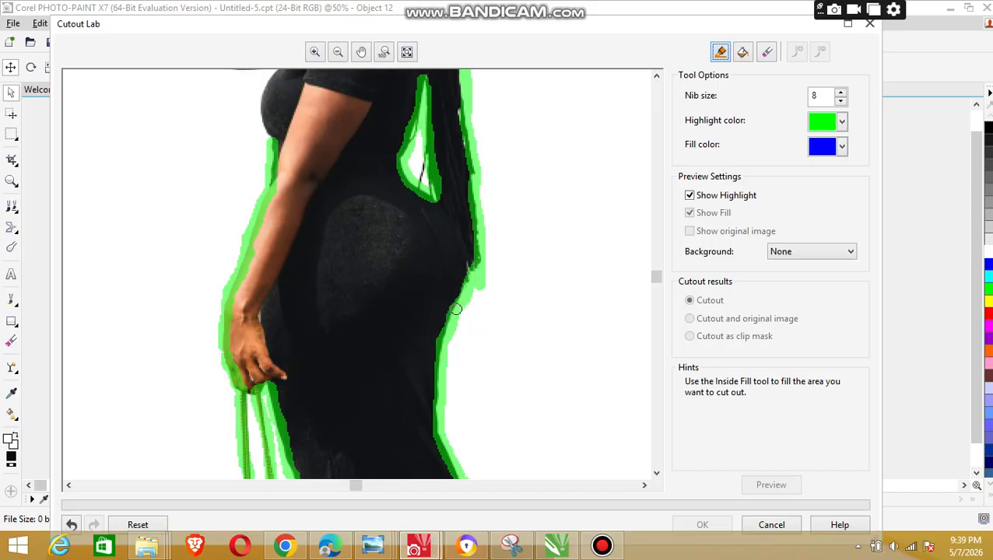
Step: Highlight the edges of the small gap enclosed by the raised forearm, chin and front shoulder
drag(657, 276, 656, 218)
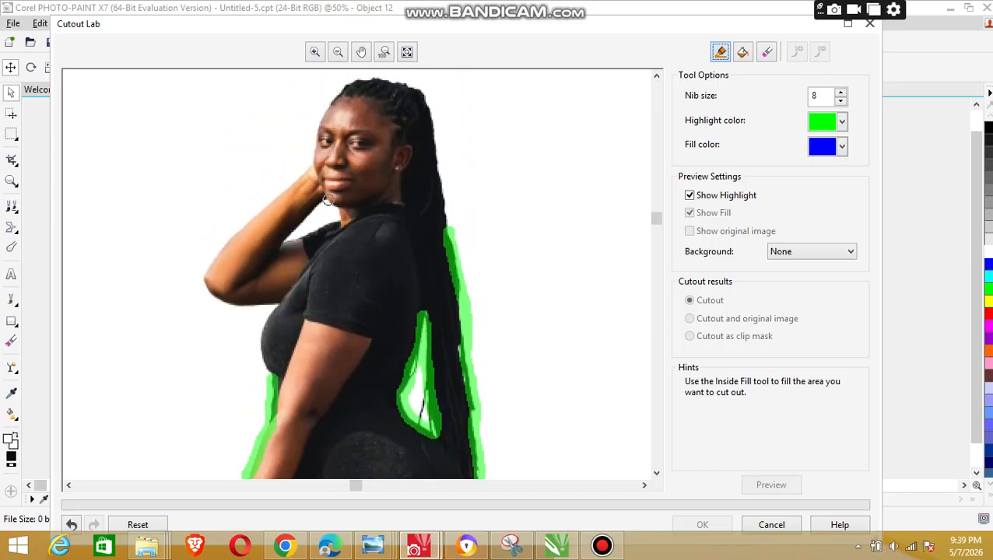
drag(324, 204, 287, 239)
drag(312, 236, 336, 223)
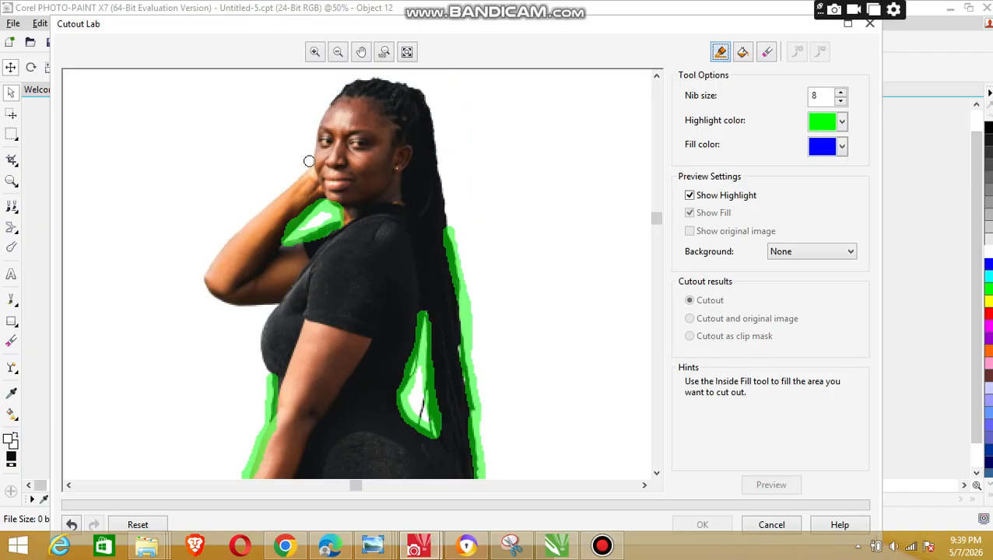
Step: Close the outline by highlighting the raised arm and bust down to the waist, and the head around to the braids
drag(307, 167, 248, 213)
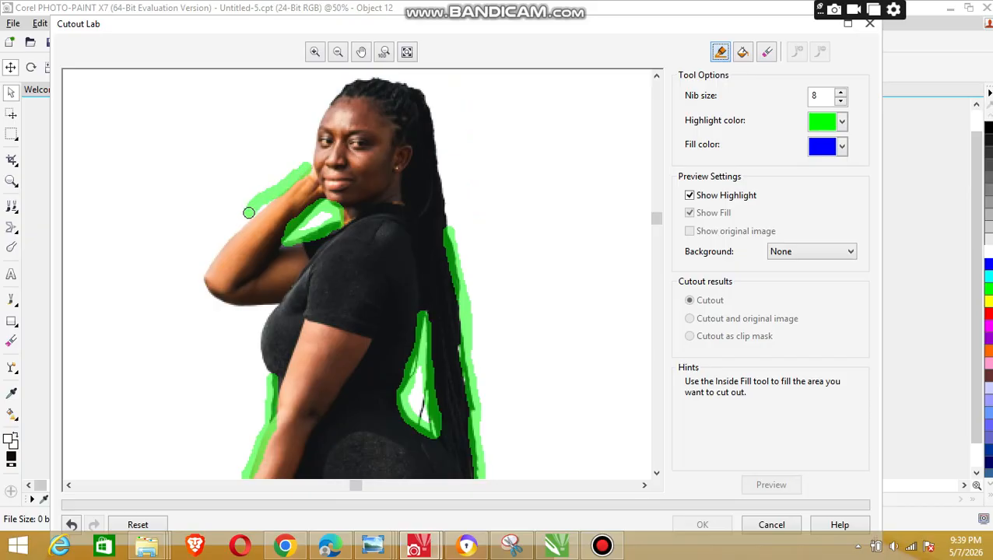
key(ctrl+z)
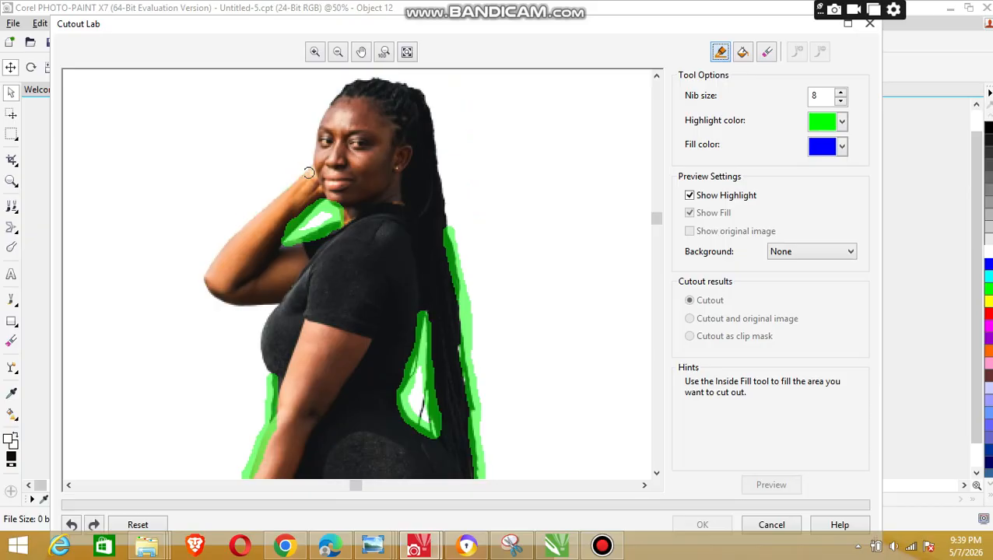
mouse_move(305, 173)
mouse_down()
mouse_move(204, 271)
mouse_move(222, 302)
mouse_move(280, 310)
mouse_move(263, 327)
mouse_move(270, 373)
mouse_up()
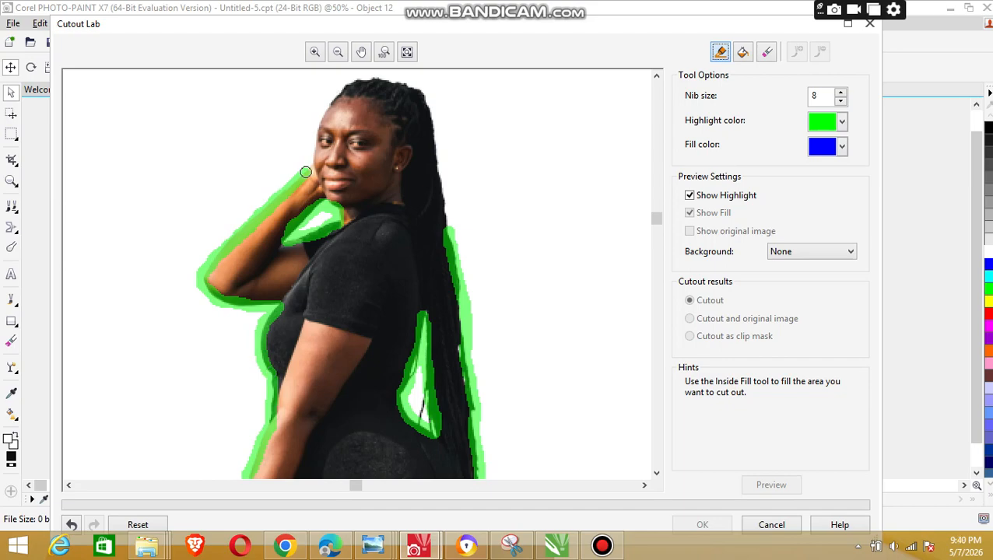
mouse_move(306, 172)
mouse_down()
mouse_move(340, 94)
mouse_move(377, 80)
mouse_move(421, 87)
mouse_move(452, 228)
mouse_up()
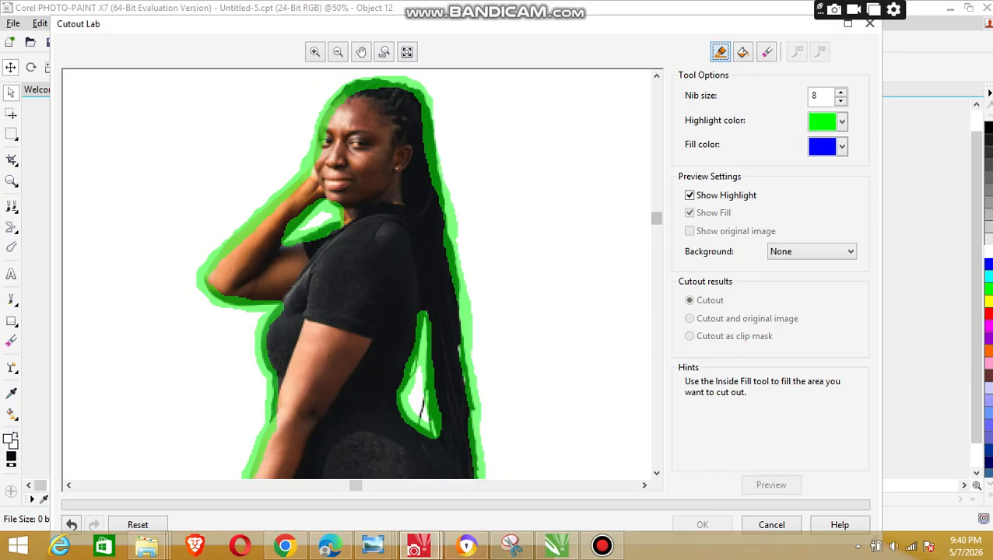
Step: Fill the inside of the outlined figure with the Inside Fill tool and preview the cutout
drag(656, 218, 656, 380)
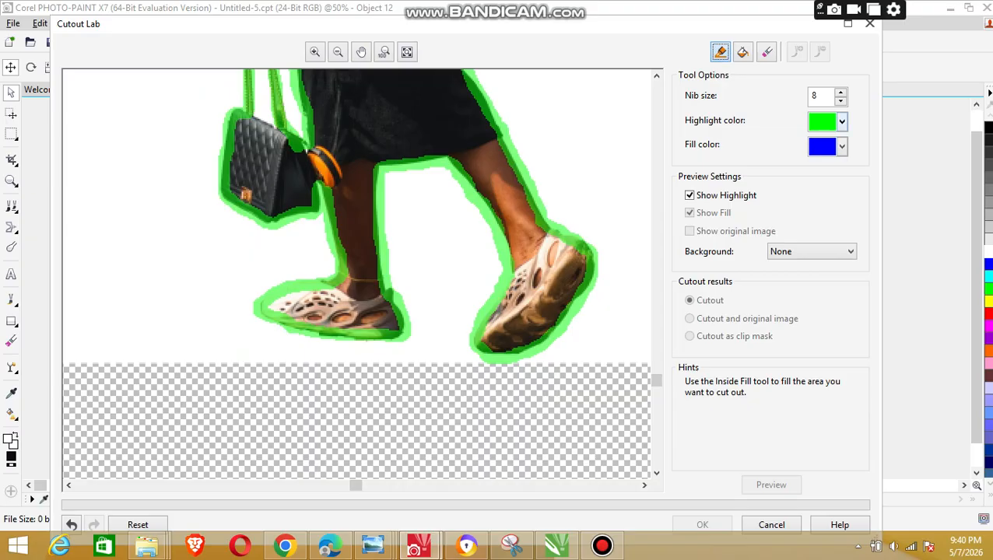
click(841, 146)
click(873, 163)
click(742, 52)
click(413, 117)
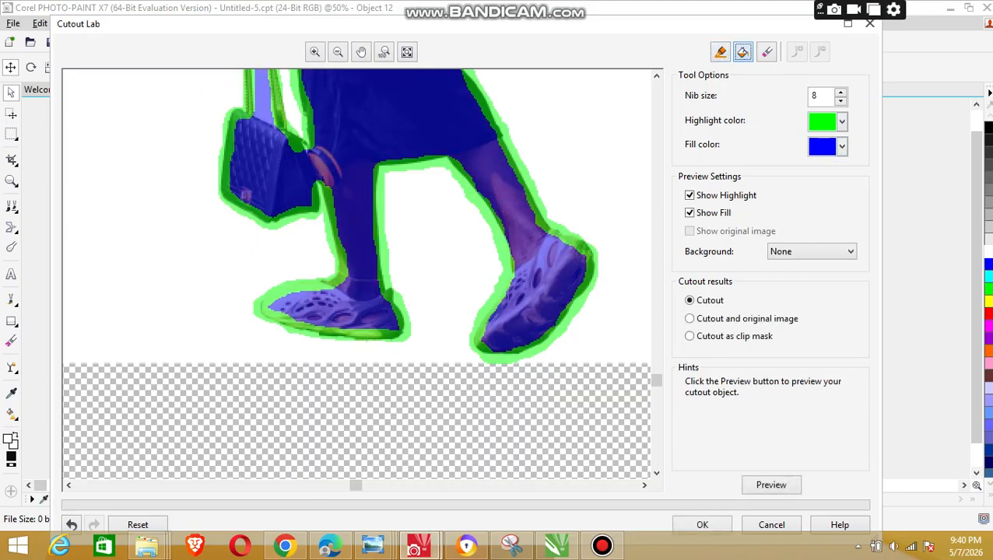
click(772, 485)
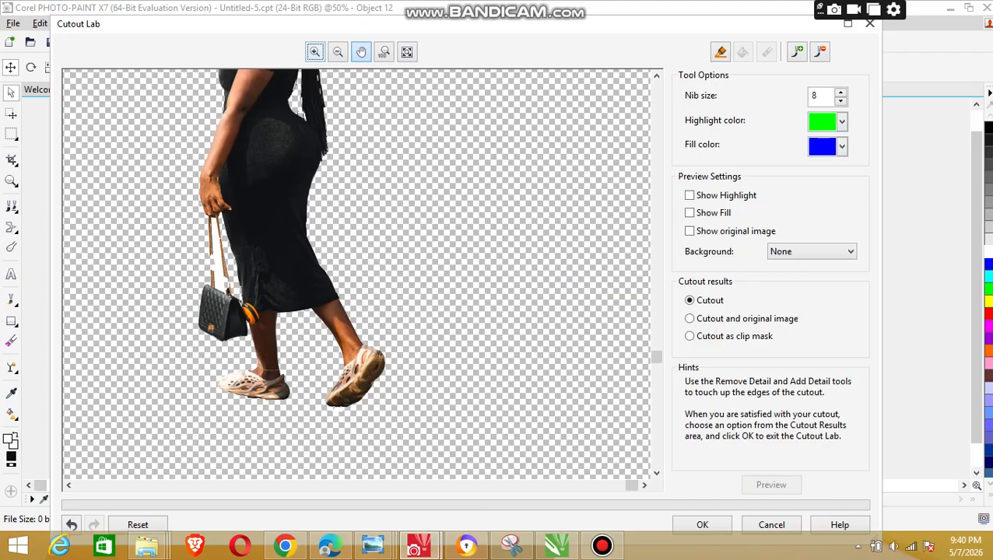
Step: Erase white background remnants between the handbag straps with the Remove Detail tool
scroll(356, 274, down, 1)
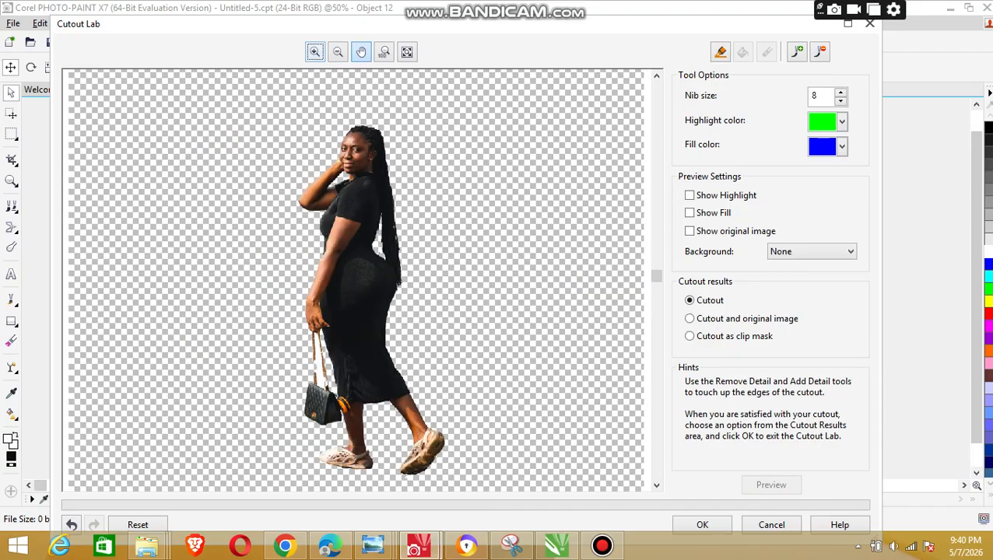
scroll(356, 274, up, 1)
drag(656, 261, 656, 348)
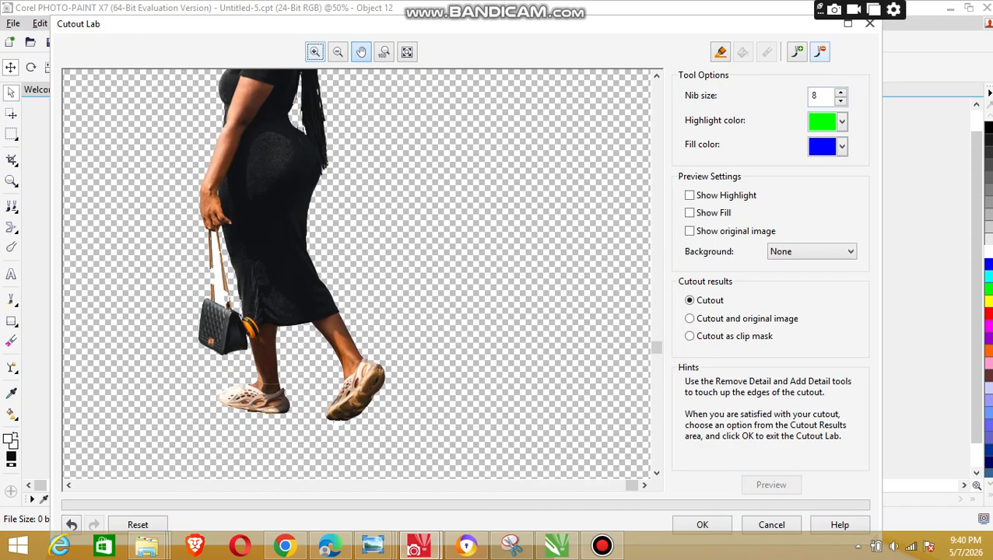
scroll(454, 179, up, 1)
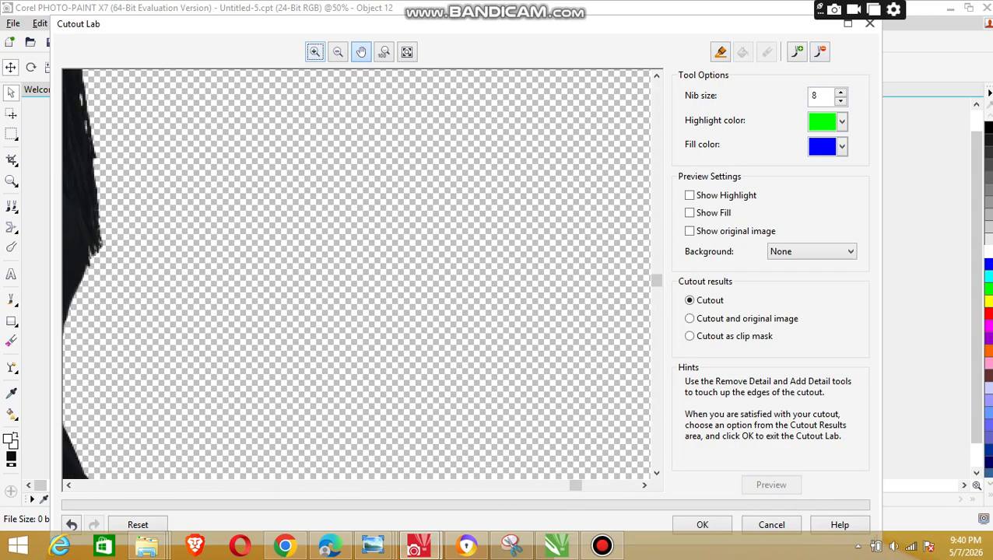
drag(656, 280, 656, 327)
drag(575, 486, 332, 486)
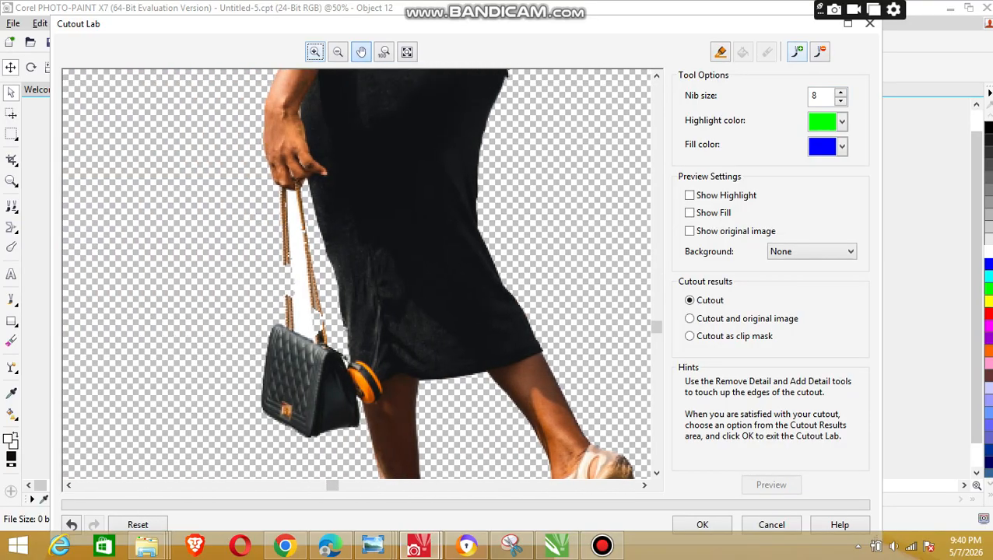
click(819, 51)
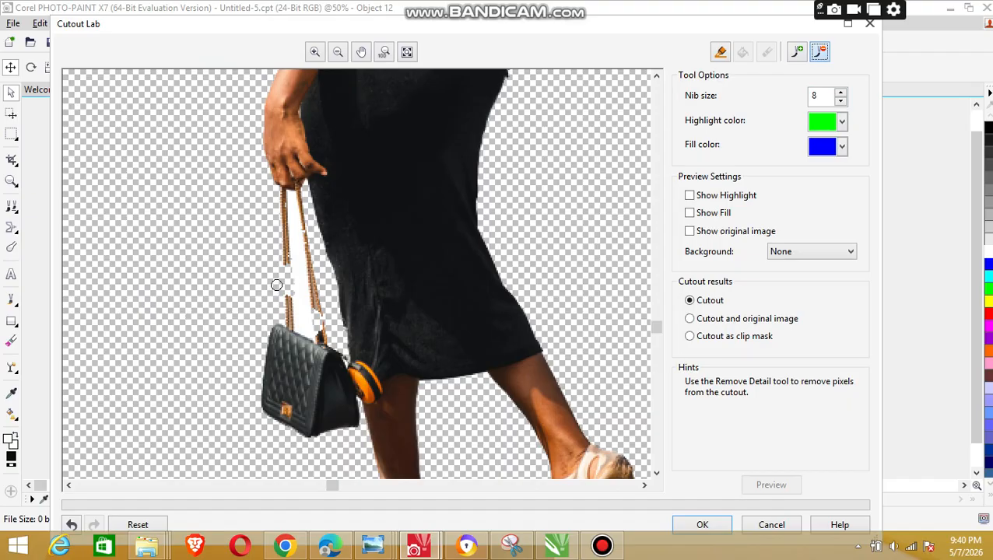
mouse_move(302, 293)
mouse_down()
mouse_move(301, 308)
mouse_move(304, 288)
mouse_up()
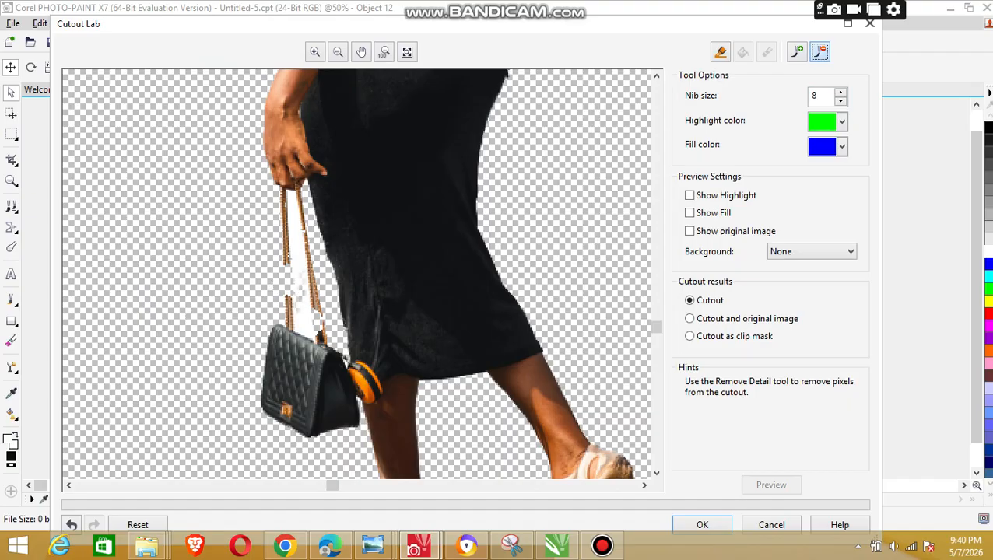
click(300, 219)
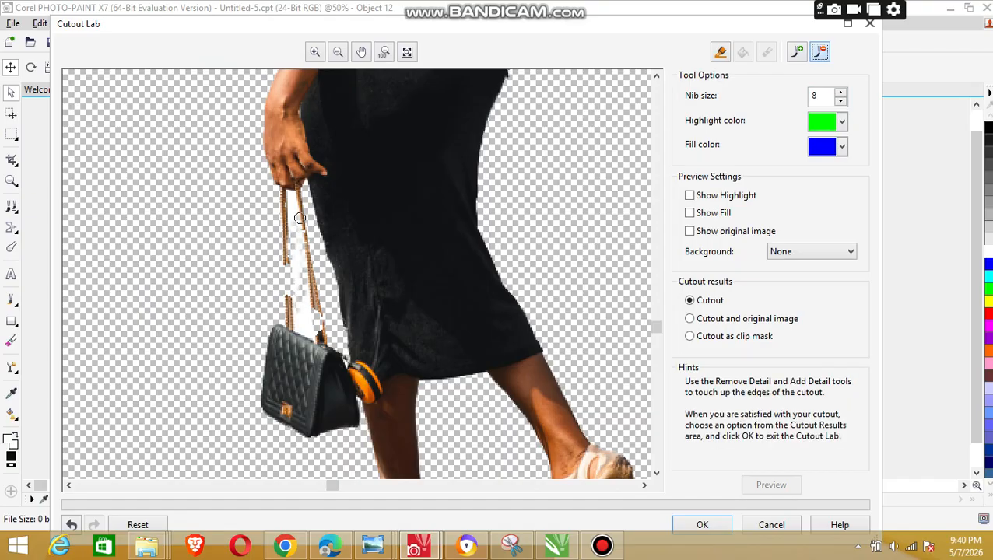
scroll(300, 219, up, 1)
scroll(299, 219, down, 1)
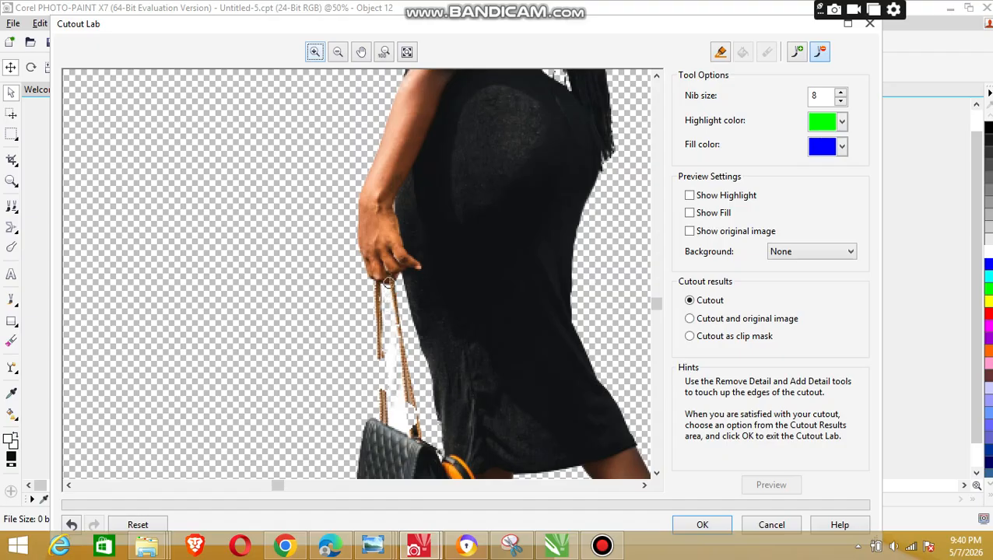
mouse_move(385, 297)
mouse_down()
mouse_move(367, 381)
mouse_move(388, 363)
mouse_move(382, 342)
mouse_move(404, 420)
mouse_up()
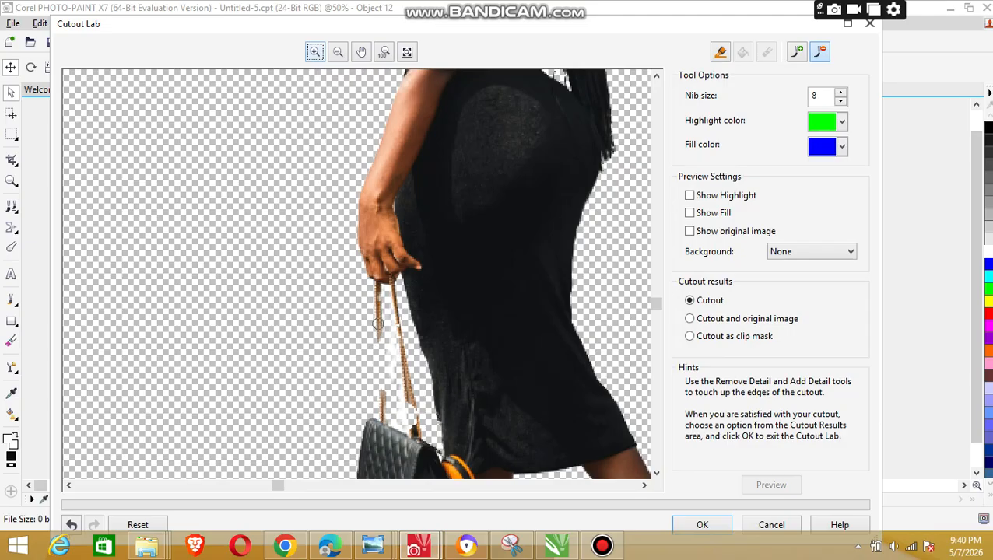
Step: Restore the missing stretch of handbag strap and the thin hair strands beside the braids with the Add Detail tool
click(797, 52)
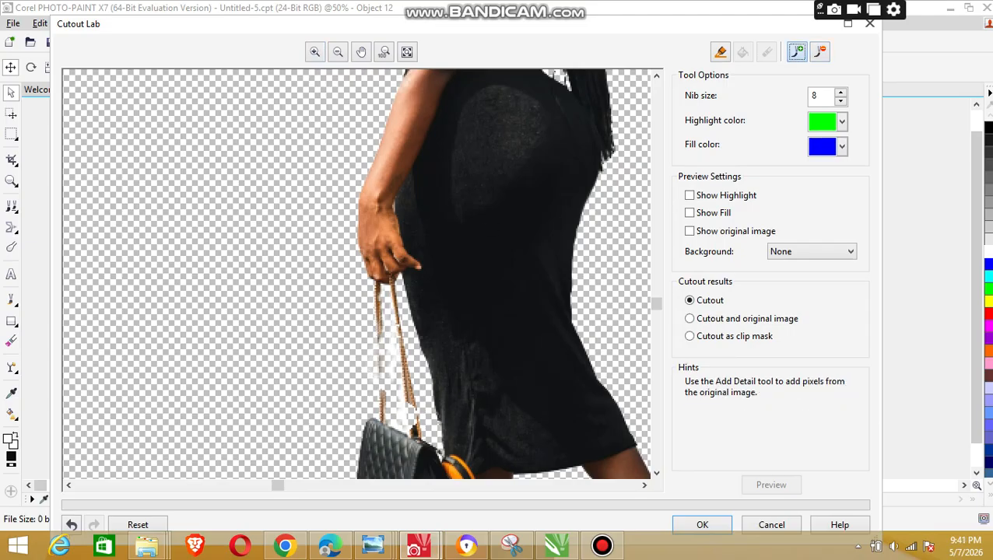
drag(376, 358, 379, 371)
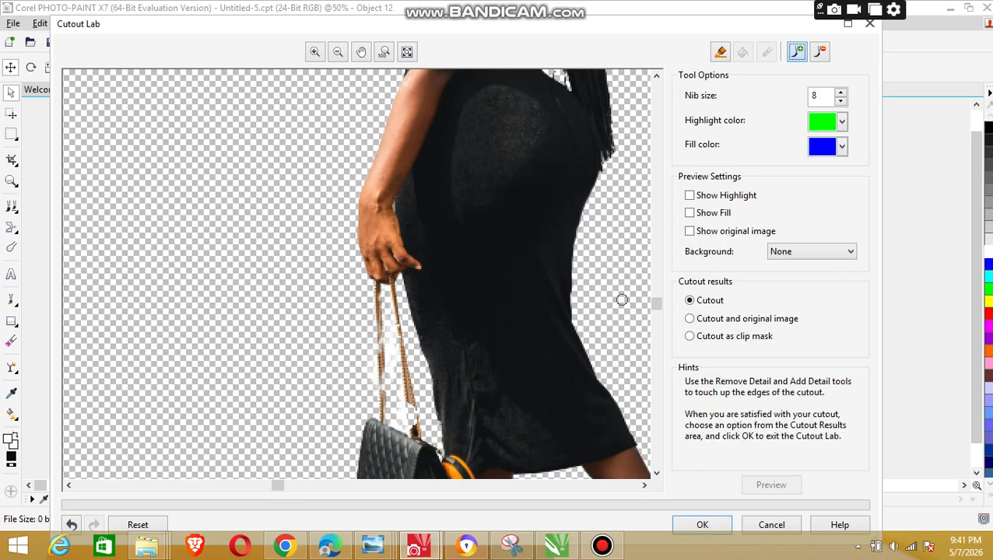
scroll(356, 274, up, 5)
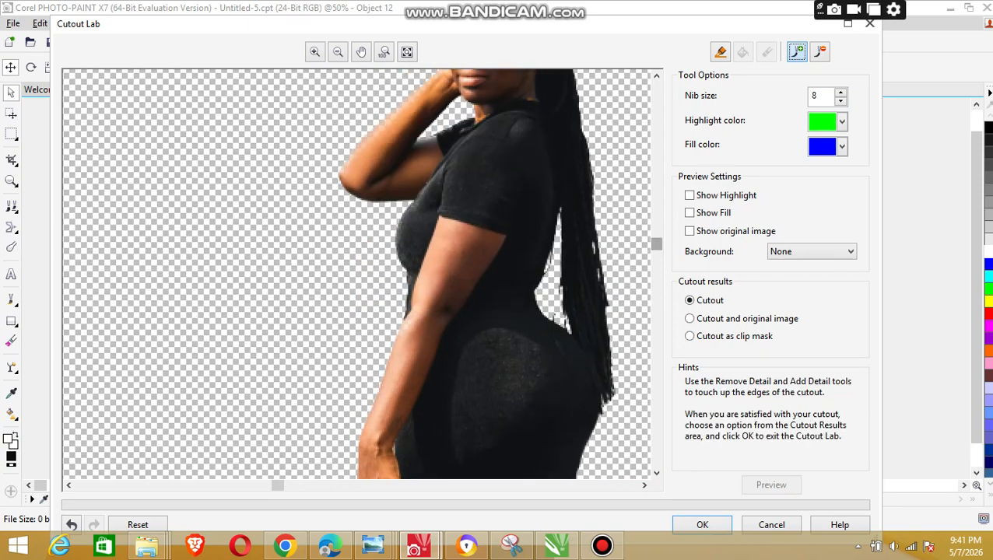
scroll(356, 274, up, 1)
scroll(646, 201, up, 2)
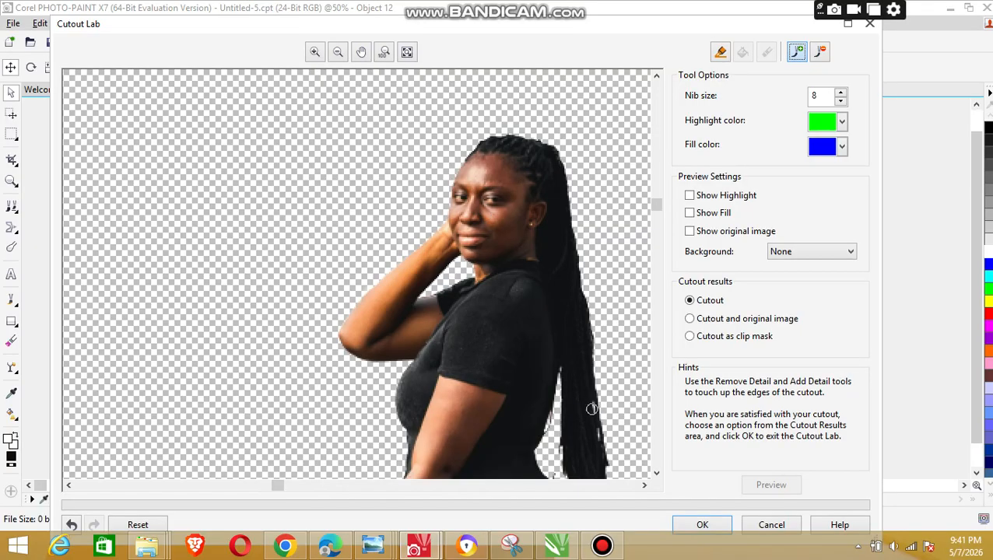
scroll(541, 244, down, 5)
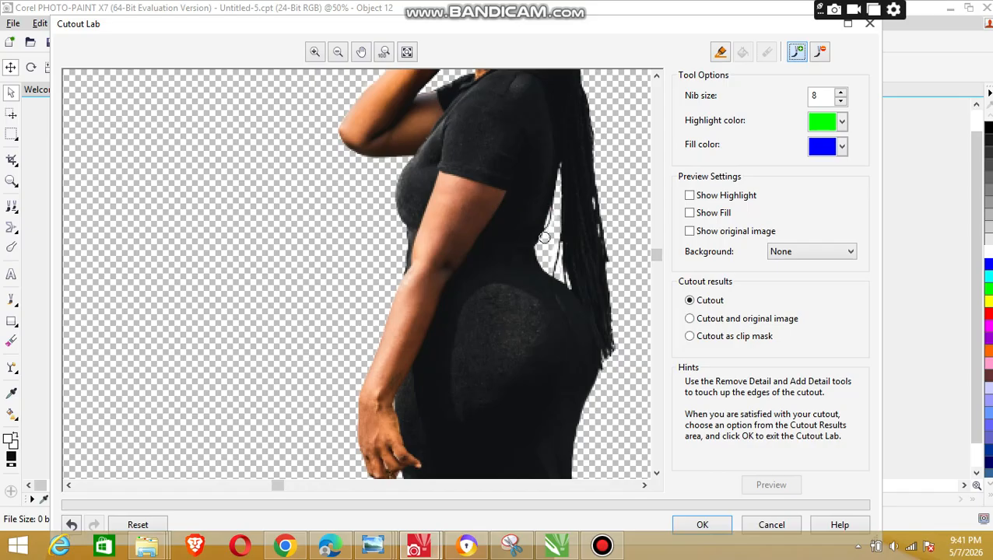
drag(656, 255, 656, 210)
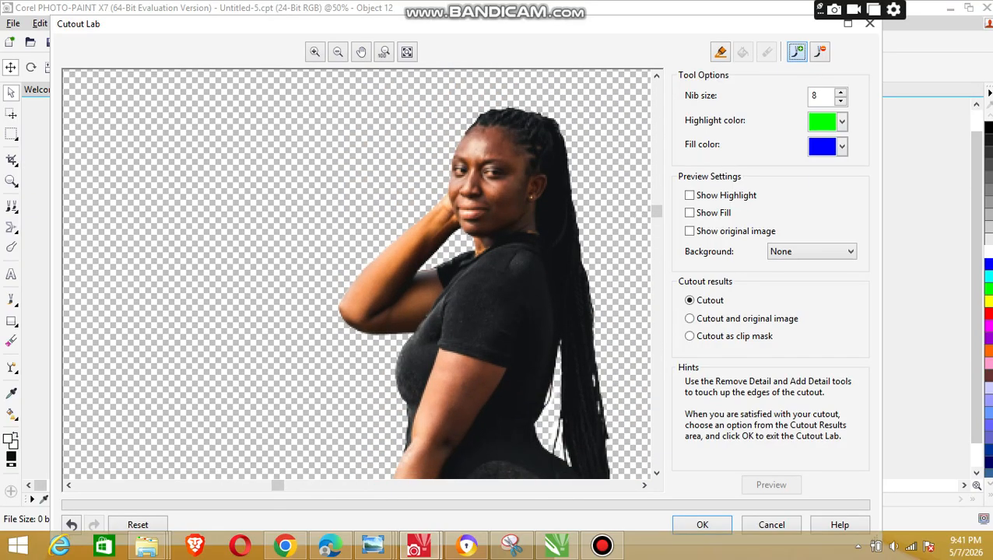
Step: Accept the cutout with the Cutout result option and move the figure slightly up and to the left on the page
click(702, 525)
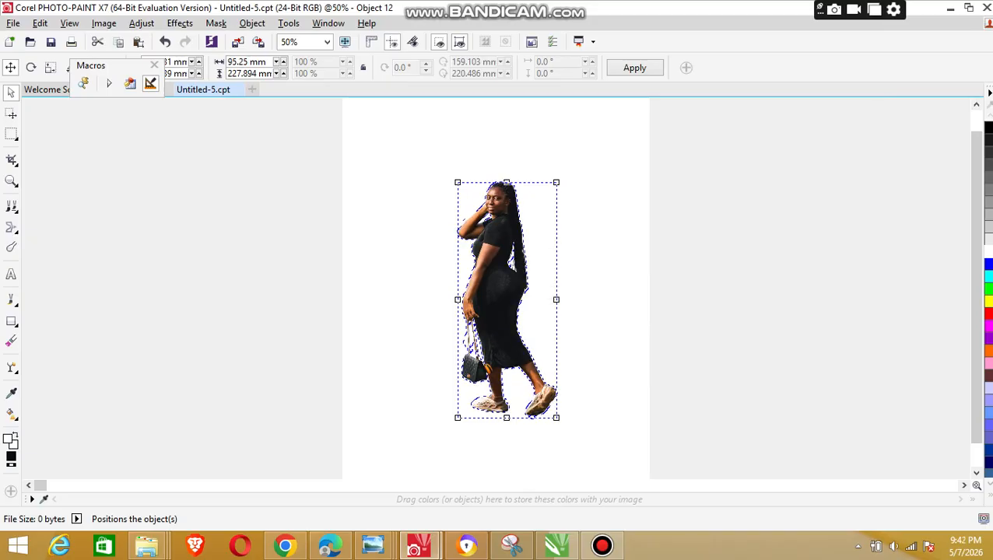
drag(505, 311, 486, 307)
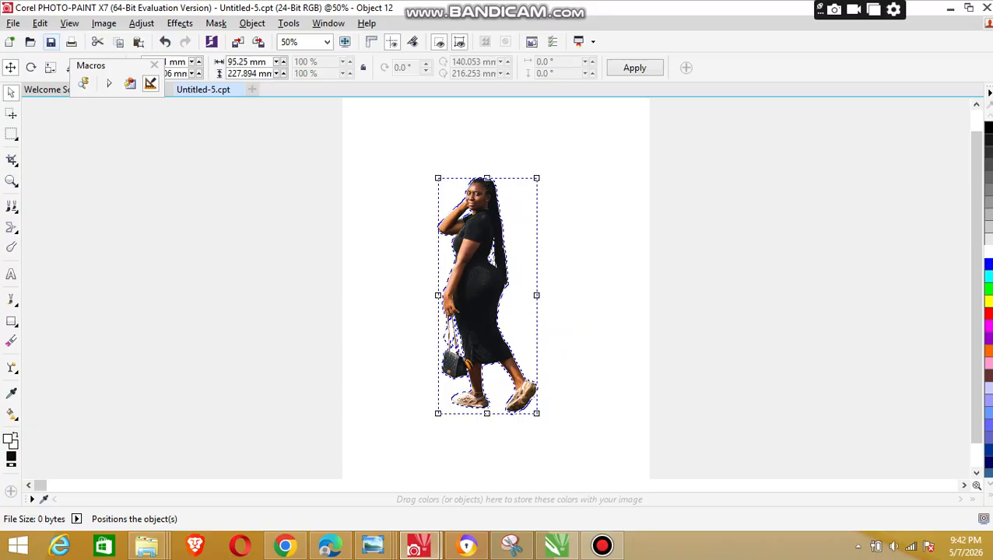
Step: Copy the cutout figure, switch to CorelDRAW, paste it, and place it over the yellow-lit concert background
click(40, 23)
click(63, 200)
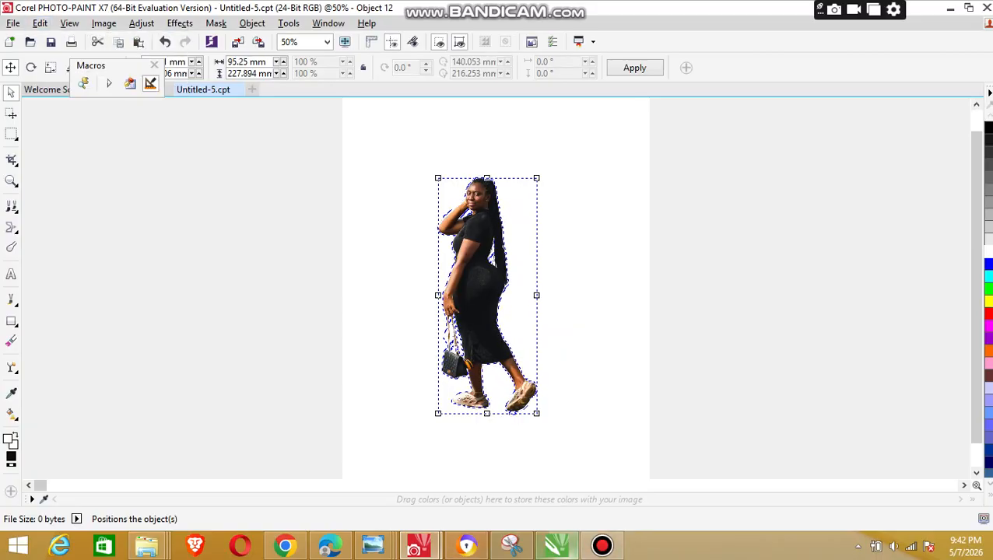
click(557, 546)
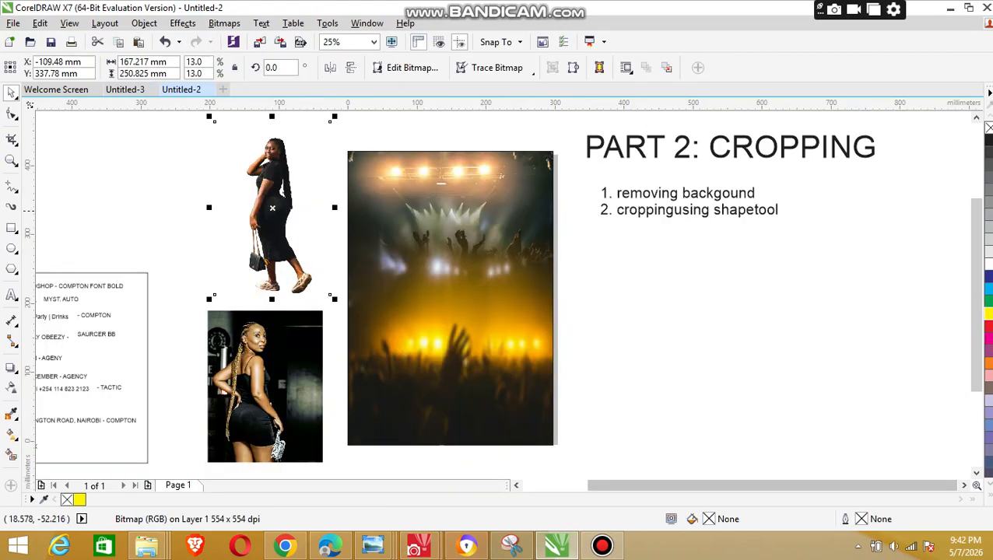
click(40, 22)
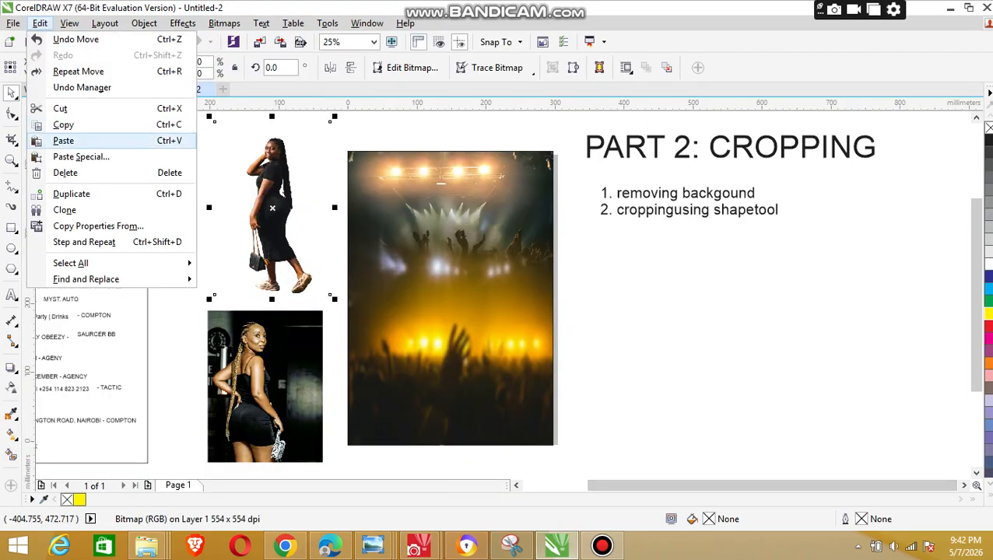
click(62, 138)
drag(443, 281, 469, 251)
Step: Switch back to PHOTO-PAINT and delete the cutout figure from the Untitled-5.cpt page
click(274, 375)
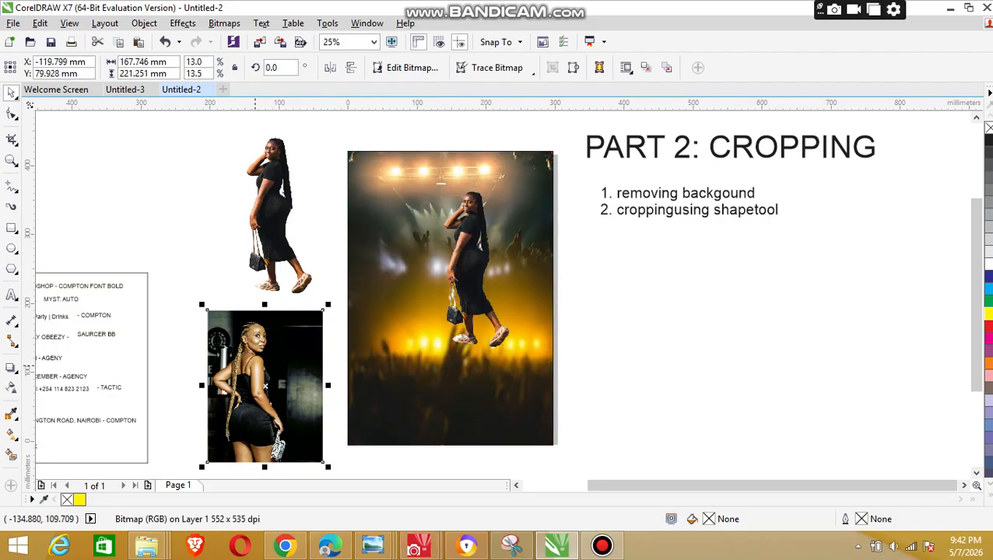
key(F10)
click(418, 546)
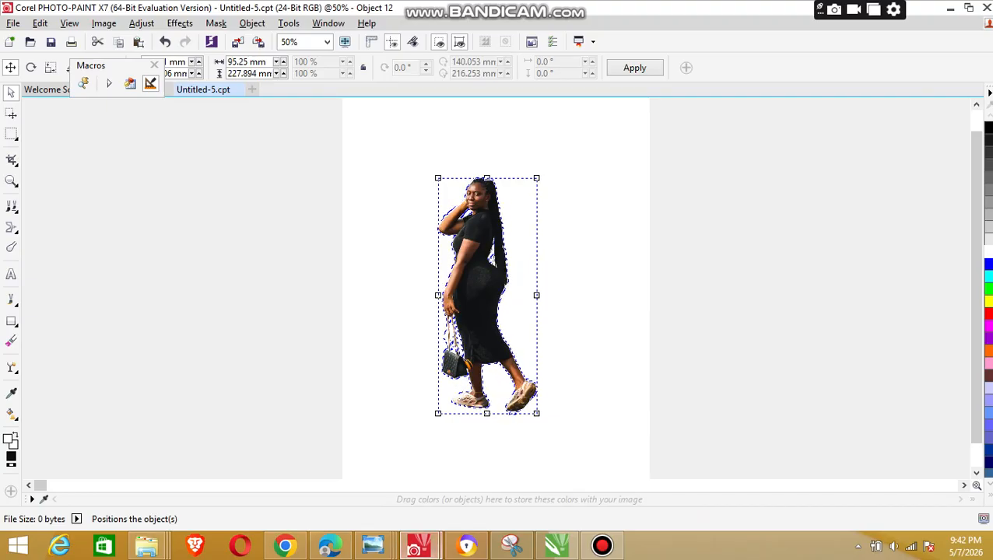
click(499, 335)
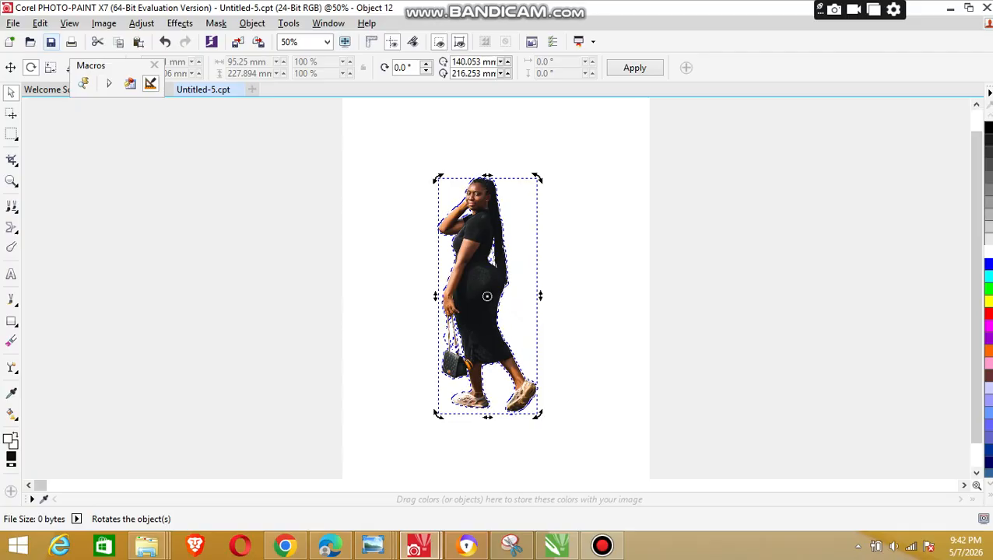
click(39, 23)
click(63, 247)
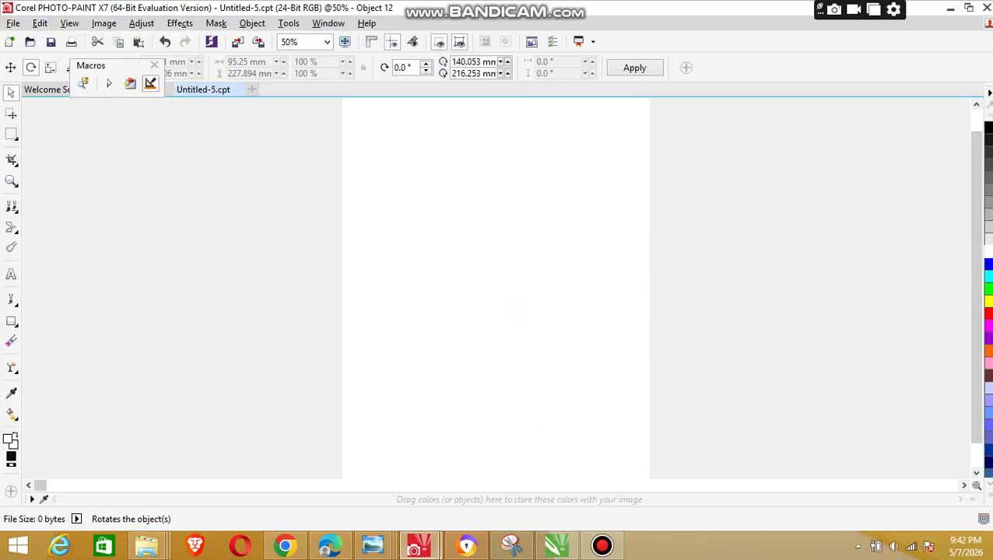
Step: Switch to CorelDRAW and copy the dark-background photo of the woman with long blonde braids
click(419, 546)
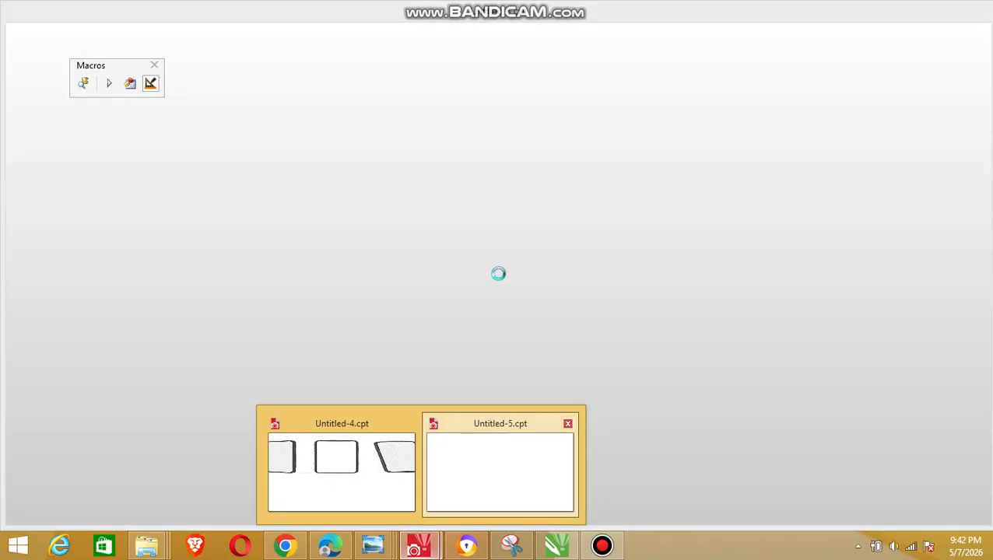
click(556, 545)
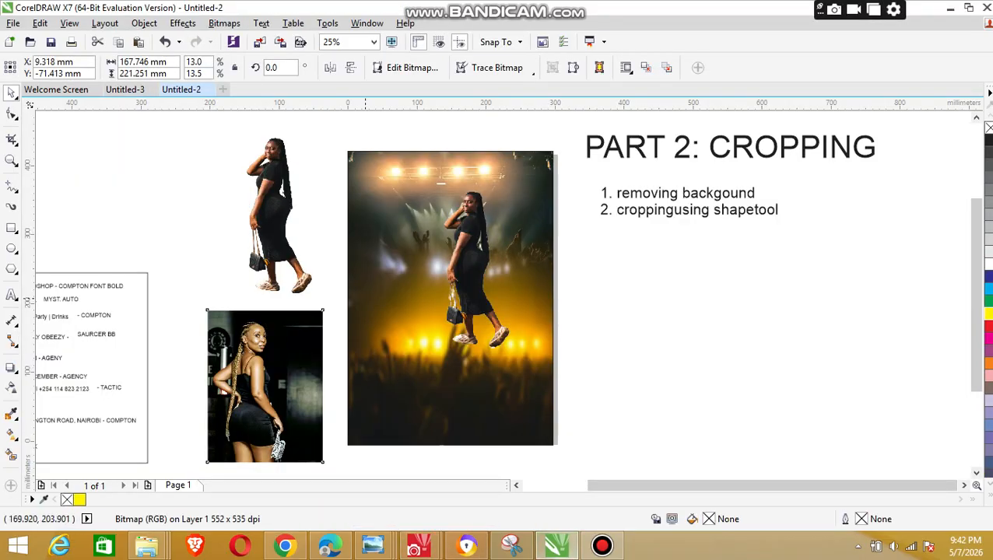
click(272, 350)
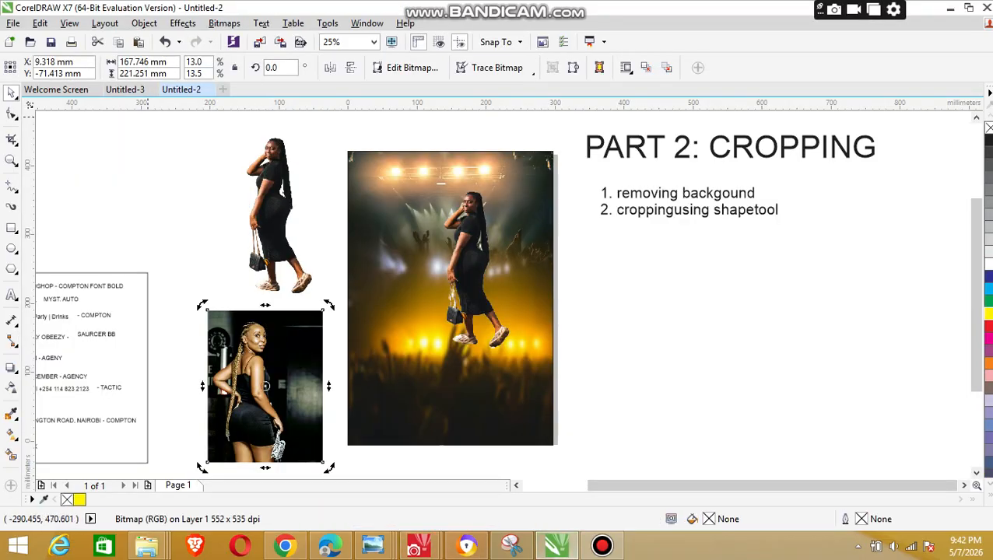
click(40, 23)
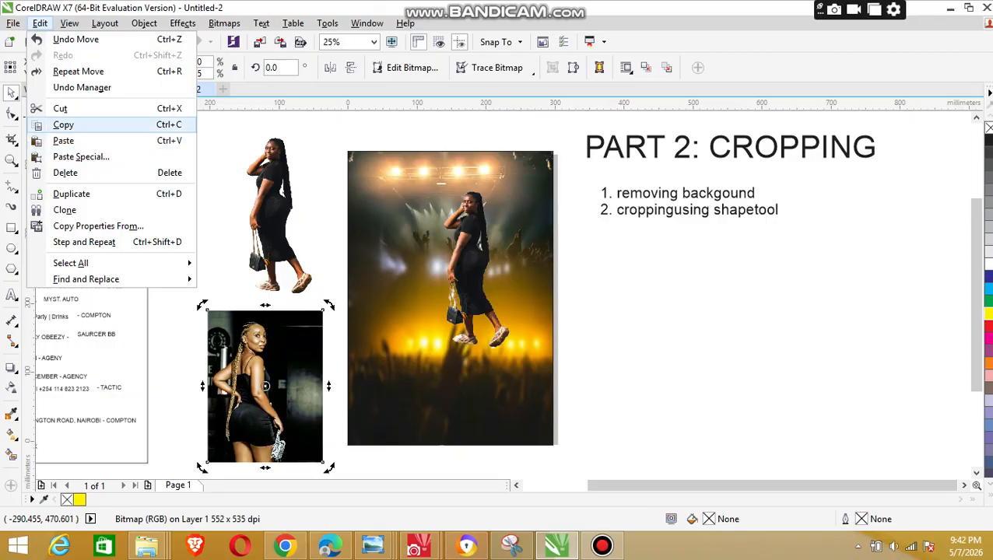
click(63, 125)
Step: Switch to Untitled-5.cpt in PHOTO-PAINT and paste the copied photo as a new selection
mouse_move(420, 544)
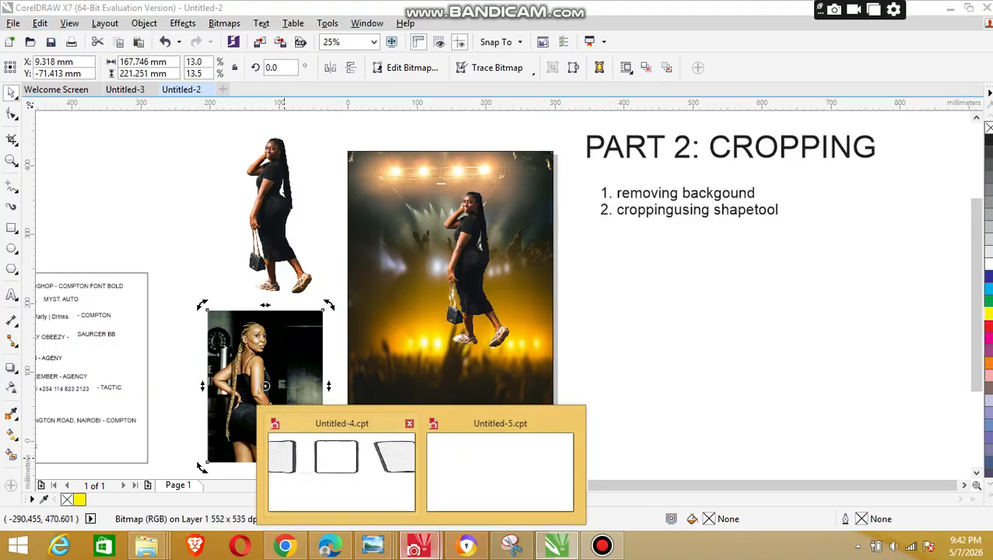
click(500, 467)
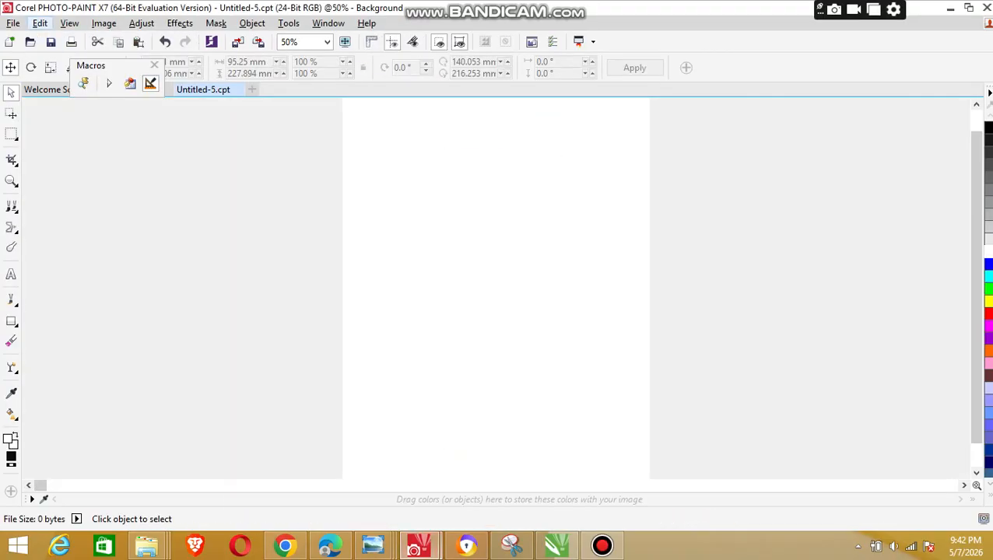
click(40, 23)
mouse_move(63, 231)
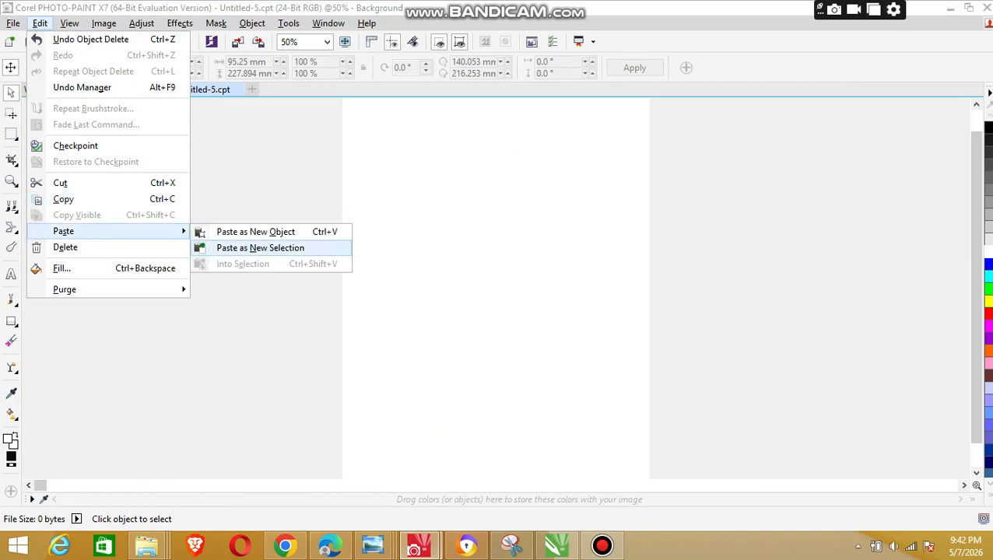
click(260, 248)
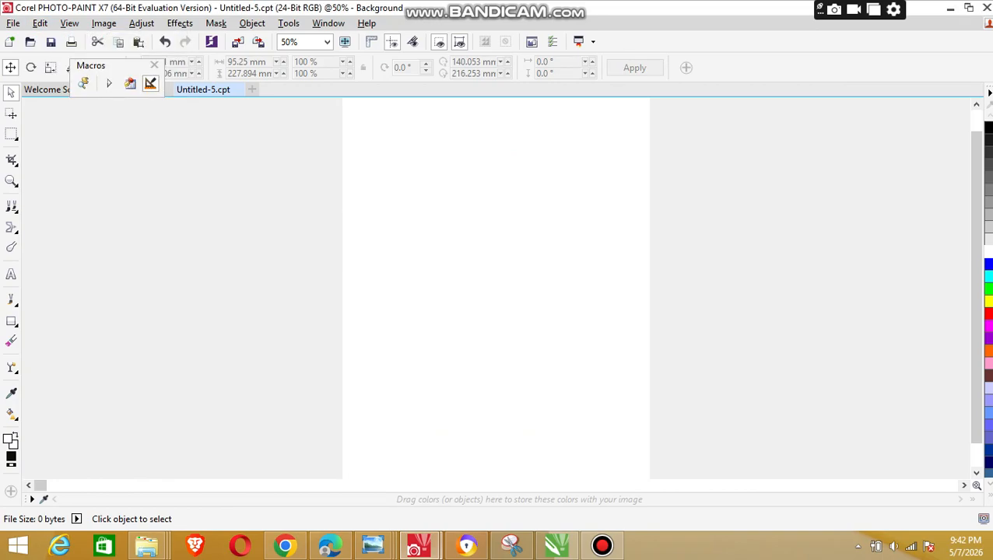
click(420, 545)
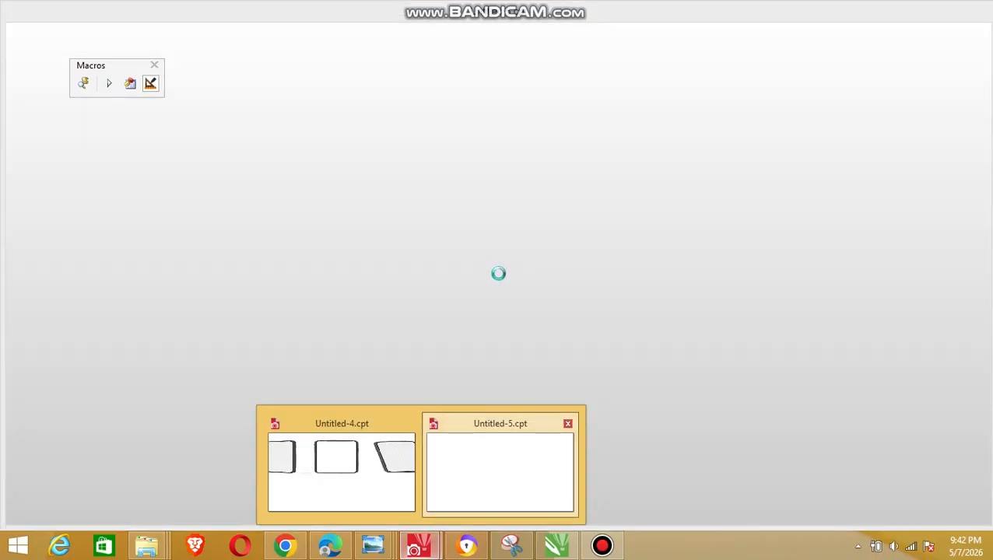
click(500, 471)
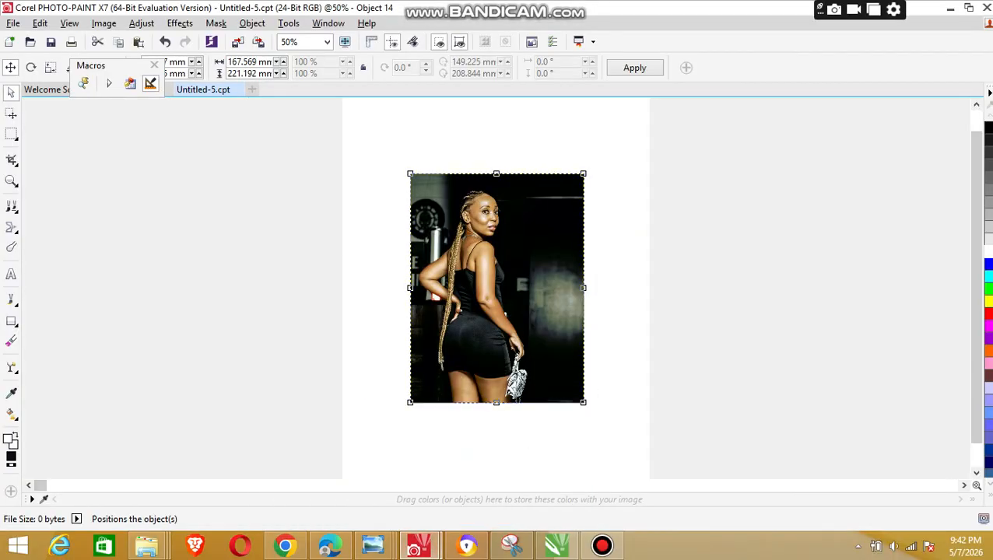
Step: Open the pasted photo of the woman with braids in Cutout Lab
click(519, 375)
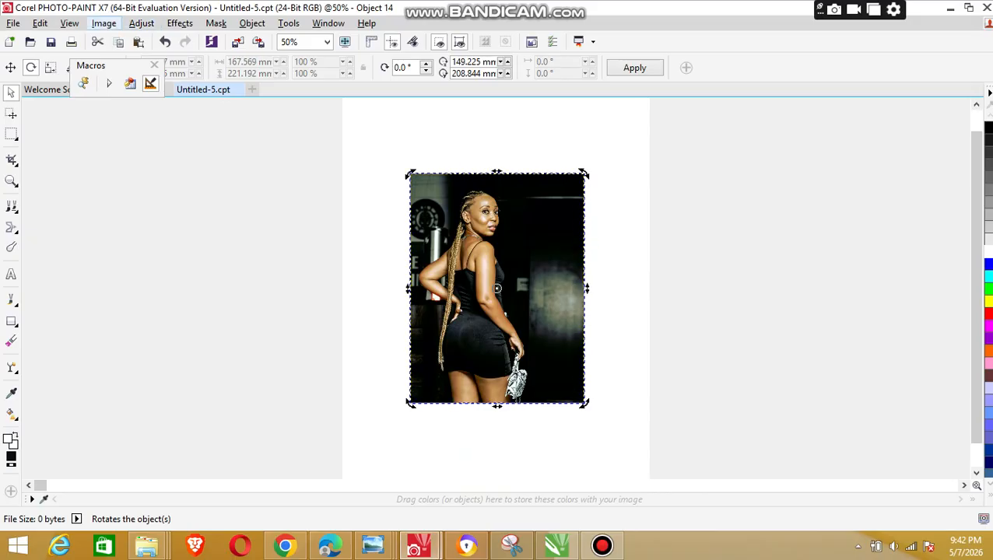
click(180, 24)
click(142, 23)
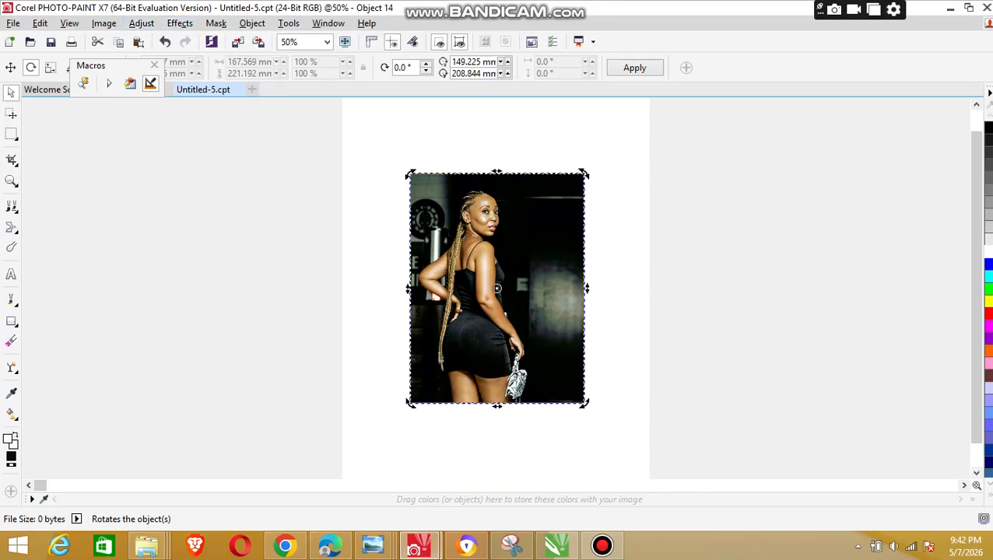
click(103, 24)
click(142, 23)
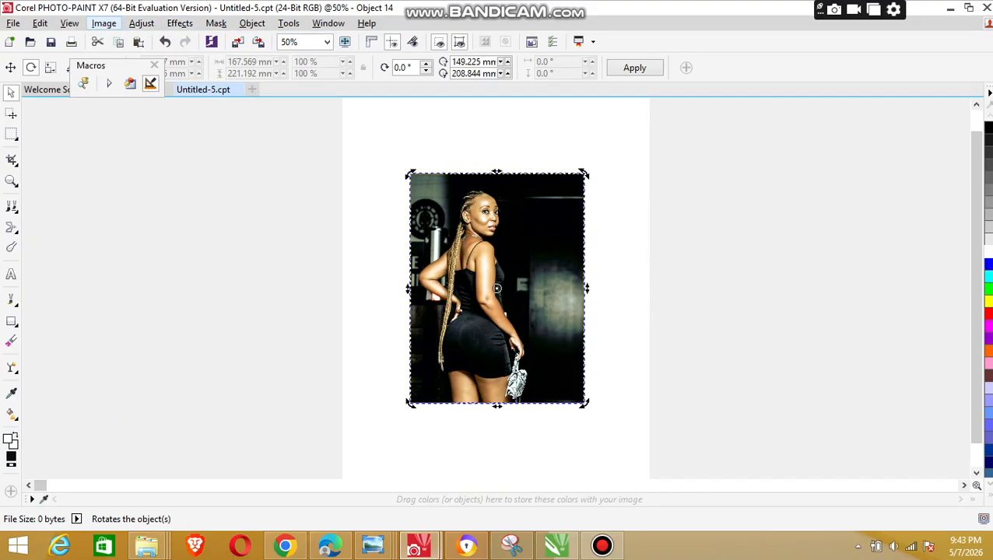
key(z)
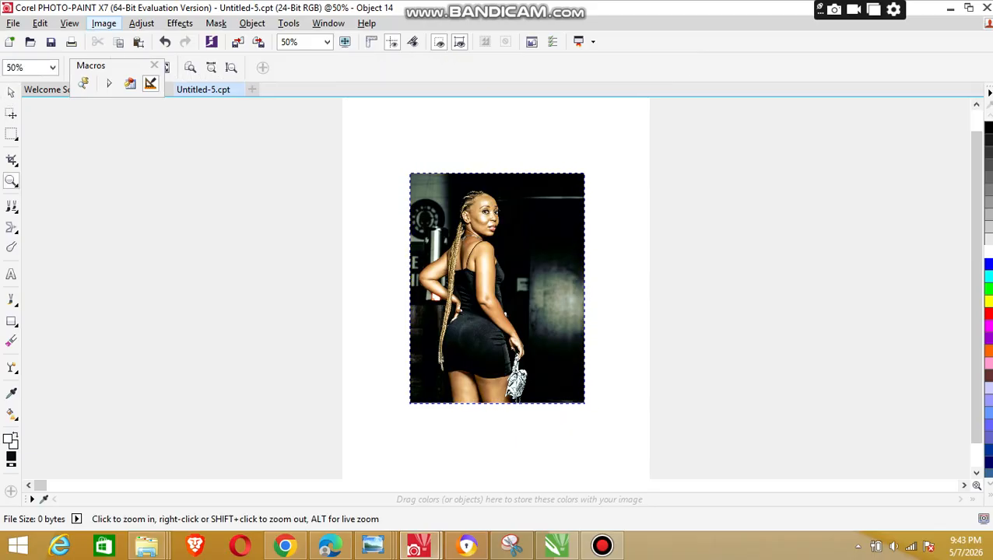
click(103, 24)
click(137, 39)
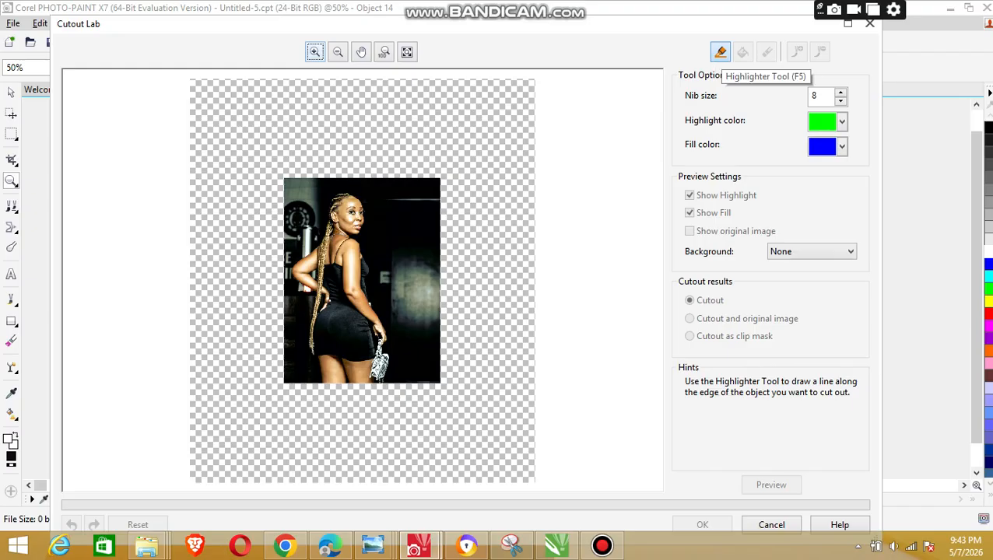
Step: Outline the woman's raised elbow, braids, head, face, front shoulder and chest with the Highlighter tool
click(720, 51)
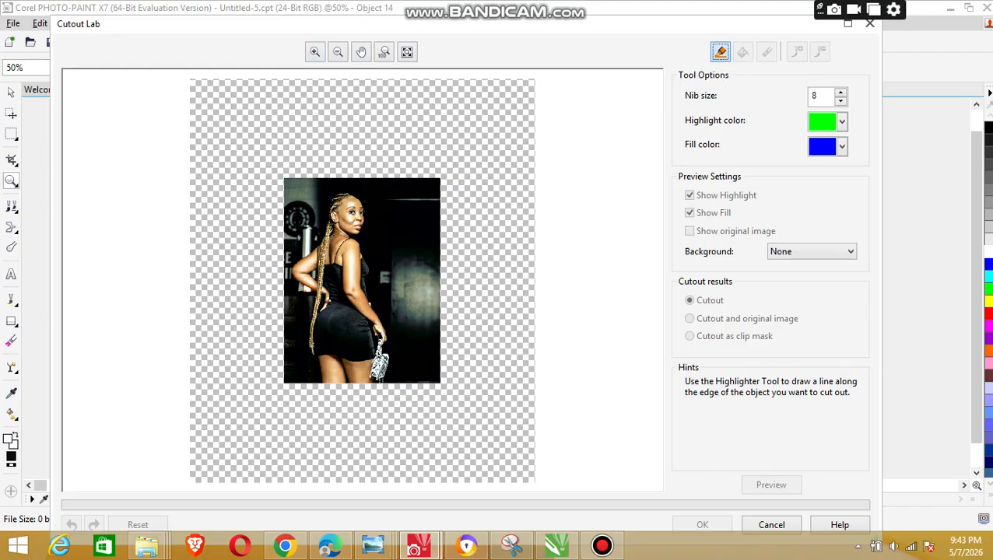
click(315, 52)
click(365, 148)
click(366, 148)
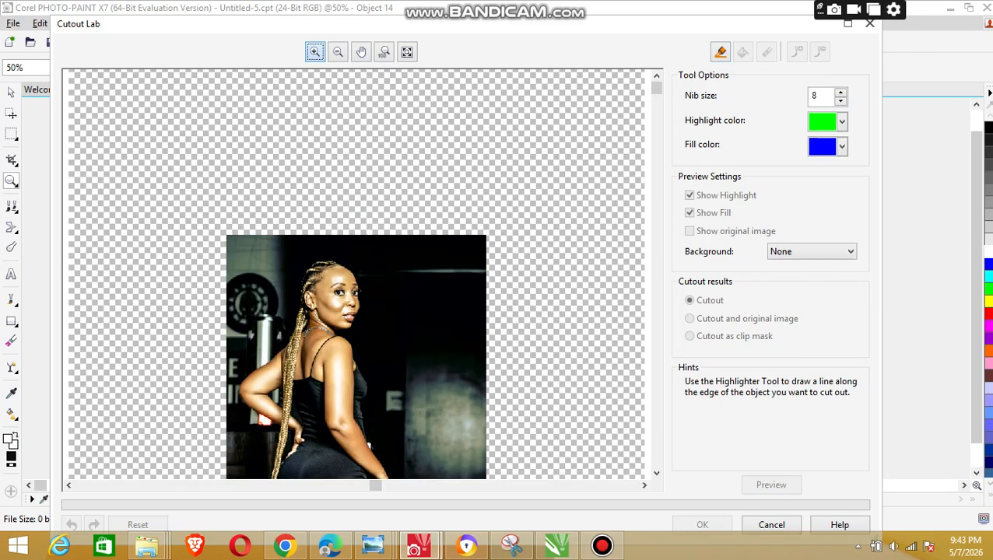
click(366, 148)
mouse_move(657, 88)
mouse_down()
mouse_move(657, 237)
mouse_move(657, 219)
mouse_up()
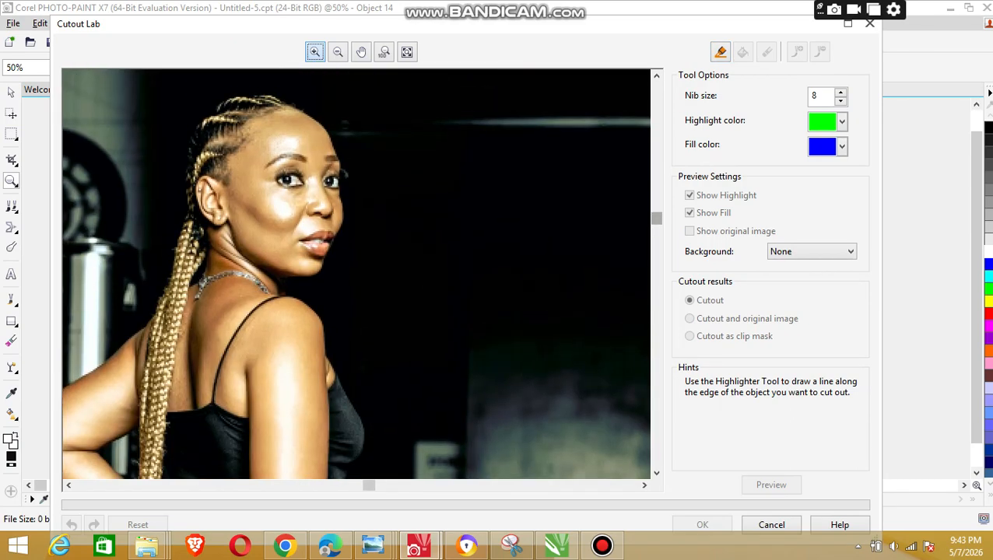
click(720, 51)
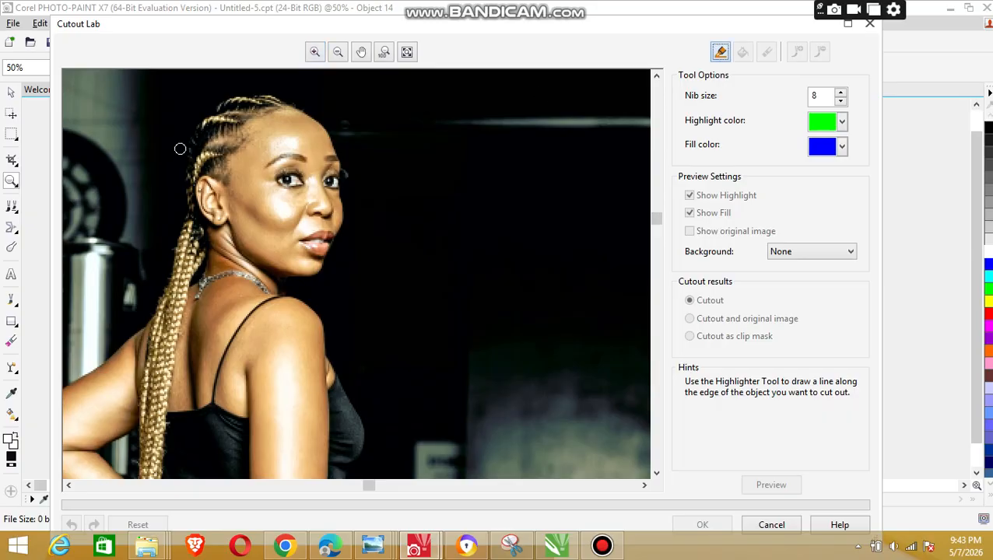
mouse_move(185, 152)
mouse_down()
mouse_move(189, 222)
mouse_move(168, 285)
mouse_move(125, 345)
mouse_move(68, 383)
mouse_up()
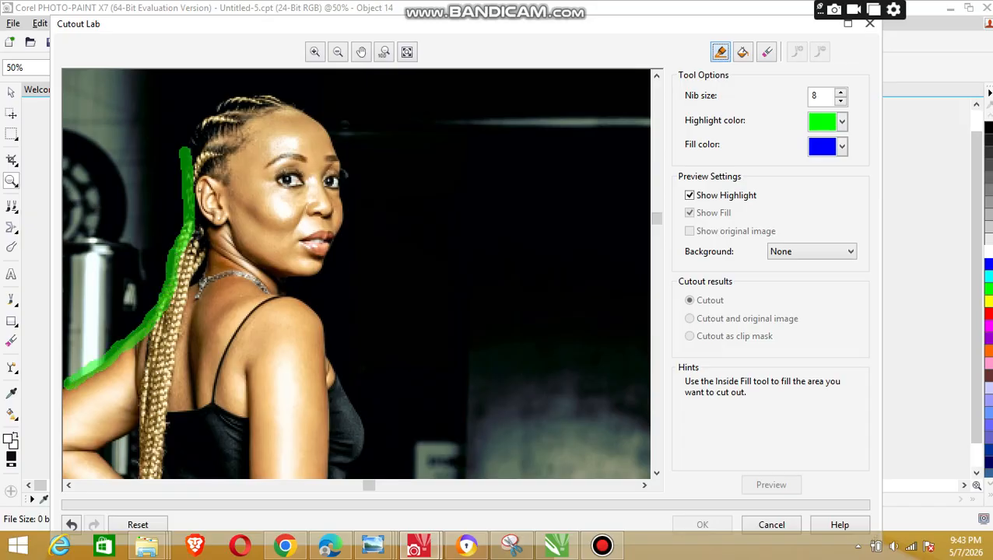
mouse_move(187, 150)
mouse_down()
mouse_move(187, 123)
mouse_move(222, 96)
mouse_move(289, 101)
mouse_move(331, 145)
mouse_move(340, 223)
mouse_move(322, 263)
mouse_move(285, 277)
mouse_move(285, 295)
mouse_move(323, 320)
mouse_move(368, 442)
mouse_move(356, 461)
mouse_up()
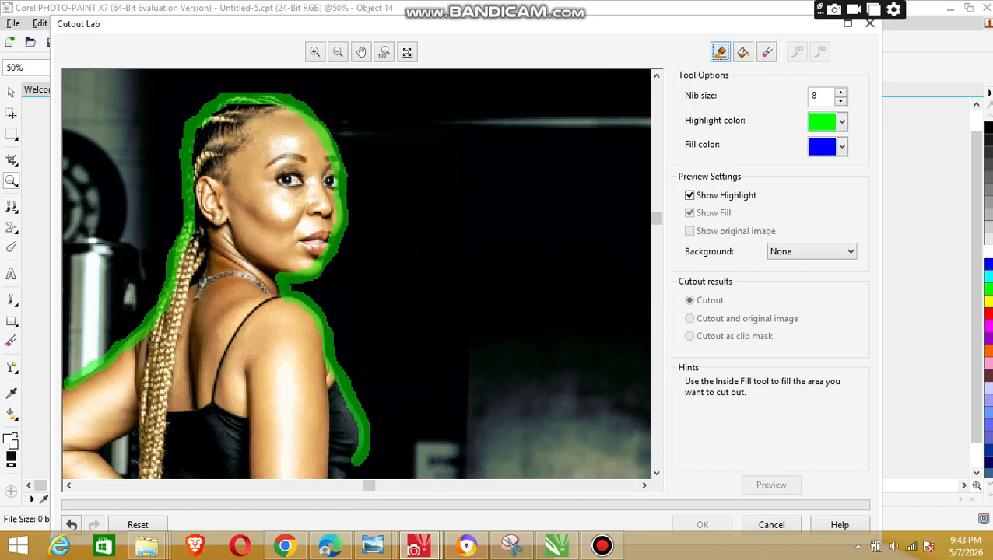
Step: Continue the highlight down the waist and forearm, redoing the stretch around the fingers to the handbag strap
drag(657, 219, 657, 306)
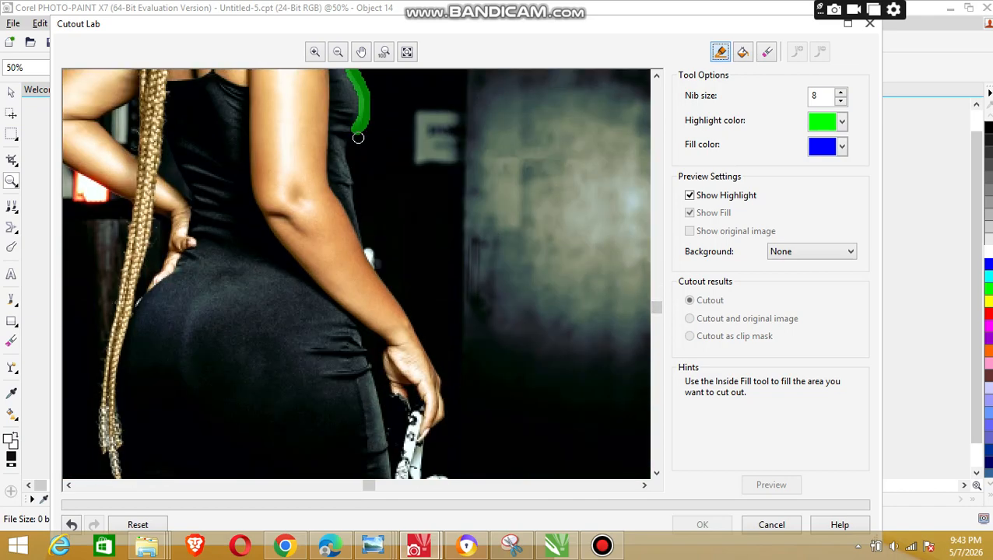
mouse_move(355, 137)
mouse_down()
mouse_move(343, 165)
mouse_move(372, 270)
mouse_move(410, 318)
mouse_move(444, 393)
mouse_move(444, 450)
mouse_up()
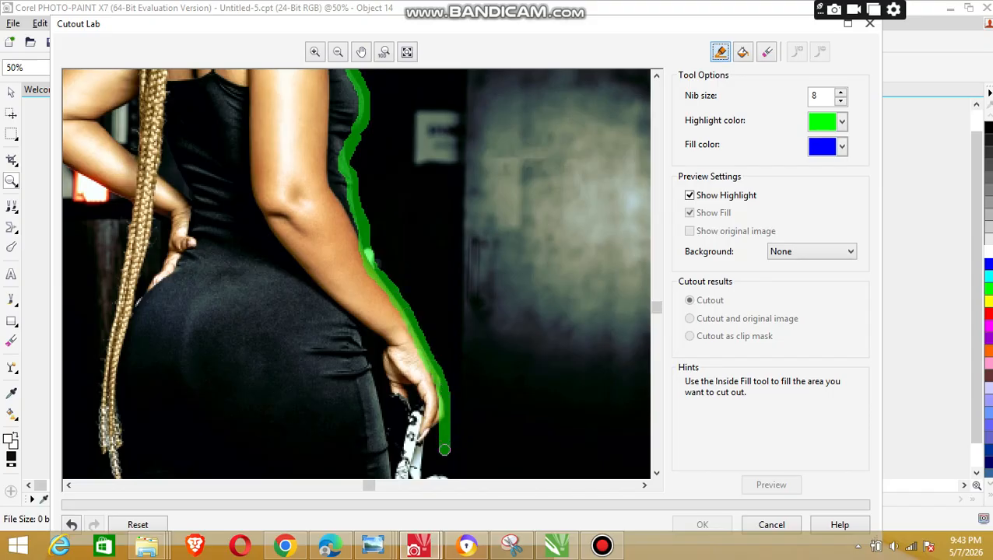
key(ctrl+z)
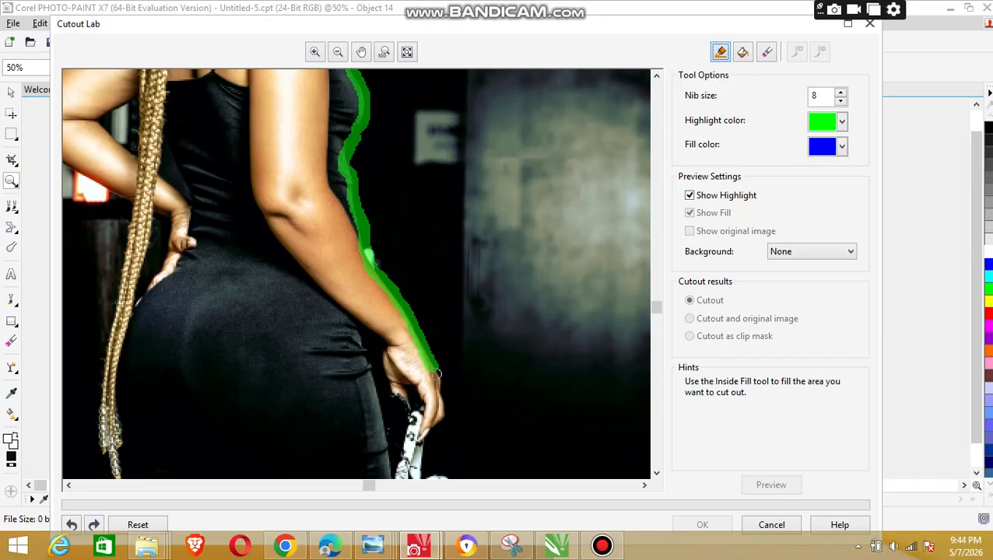
mouse_move(437, 373)
mouse_down()
mouse_move(442, 423)
mouse_move(425, 442)
mouse_up()
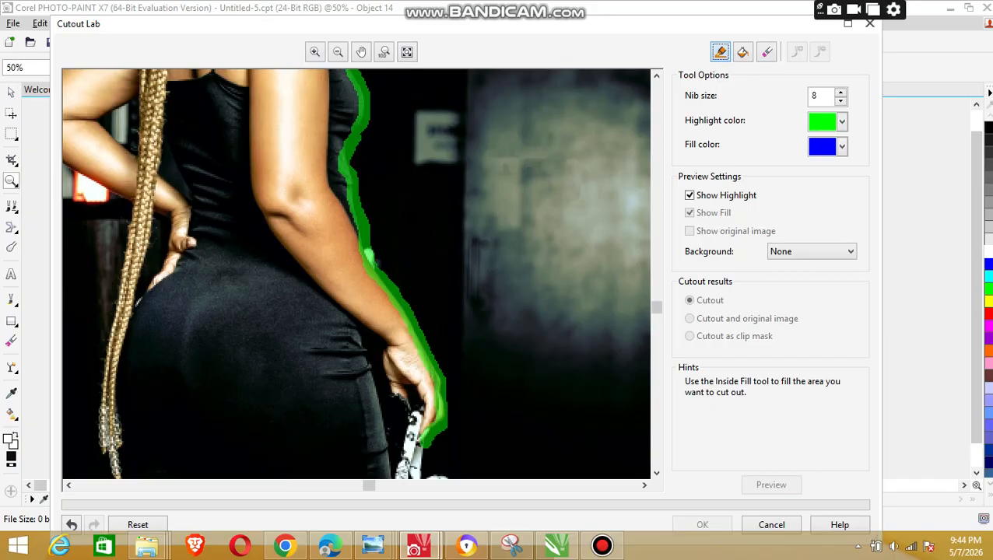
Step: Continue the highlight around the handbag, along the photo's bottom edge under the thighs, and up the outer thigh and braid ends
drag(656, 307, 656, 384)
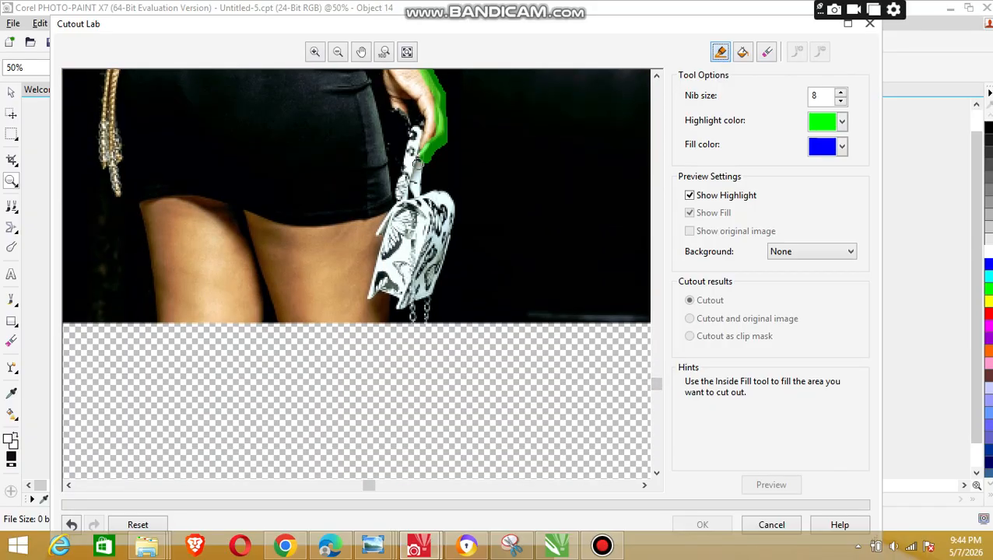
mouse_move(426, 159)
mouse_down()
mouse_move(421, 196)
mouse_move(442, 189)
mouse_move(457, 212)
mouse_move(445, 270)
mouse_move(423, 297)
mouse_move(397, 311)
mouse_move(392, 296)
mouse_move(386, 318)
mouse_move(366, 322)
mouse_move(163, 326)
mouse_move(217, 325)
mouse_up()
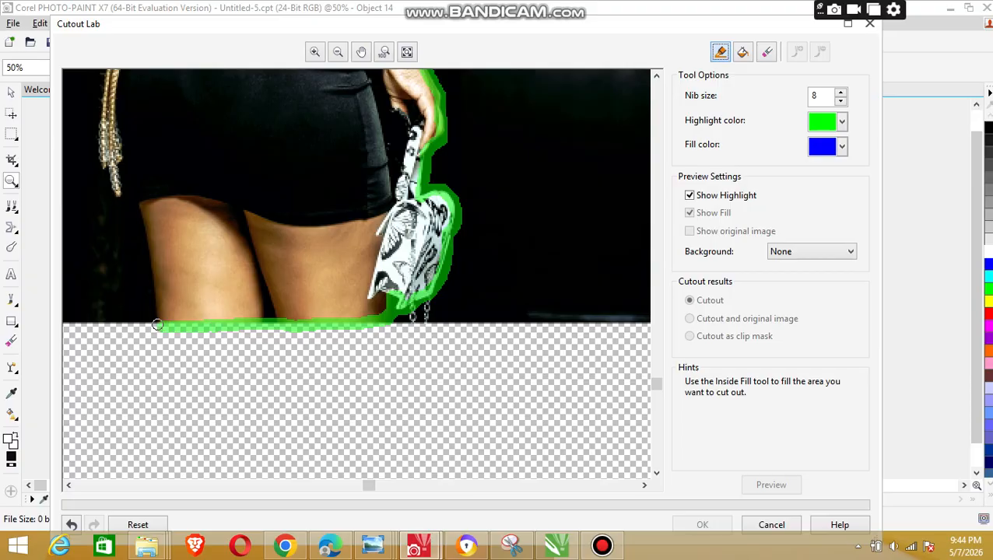
mouse_move(158, 325)
mouse_down()
mouse_move(136, 204)
mouse_move(102, 156)
mouse_move(103, 81)
mouse_up()
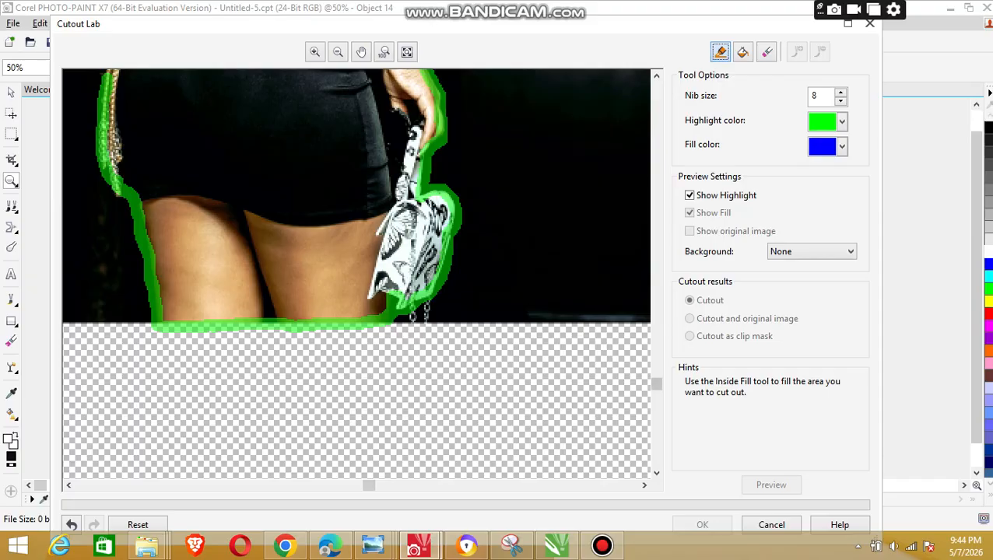
Step: Complete the outer highlight up the length of the braids, along the bent forearm and around the elbow to close the outline
drag(656, 383, 656, 310)
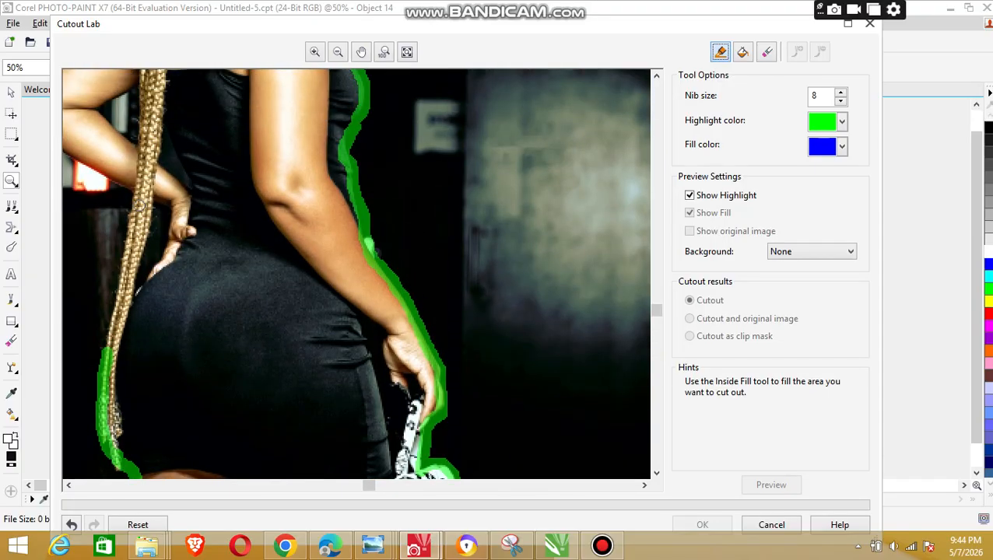
drag(137, 204, 103, 353)
drag(79, 157, 137, 200)
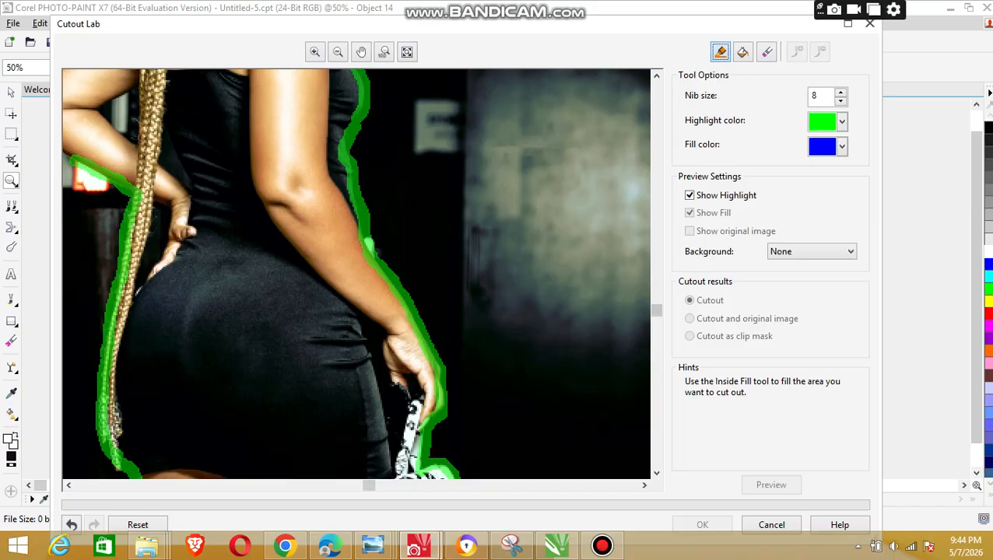
scroll(368, 409, up, 5)
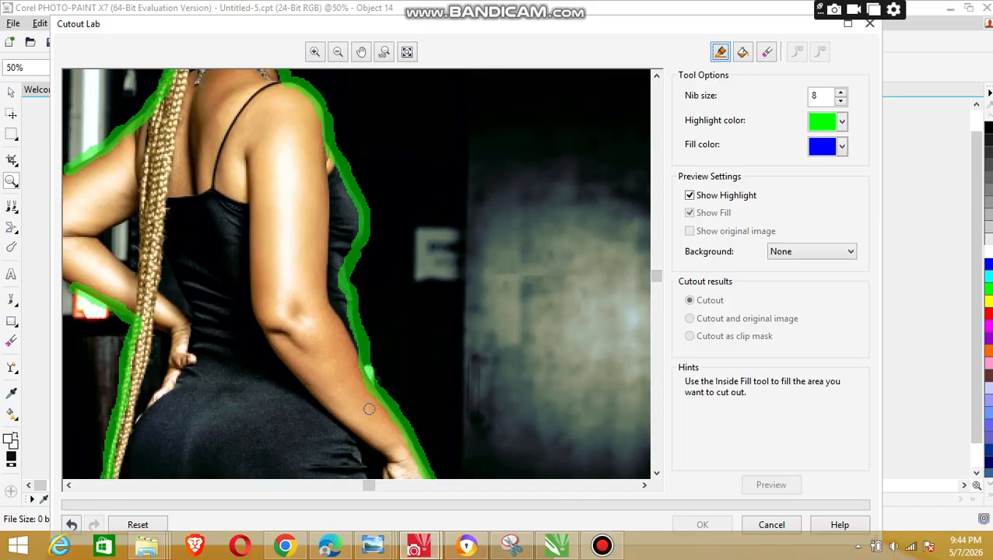
drag(369, 485, 289, 485)
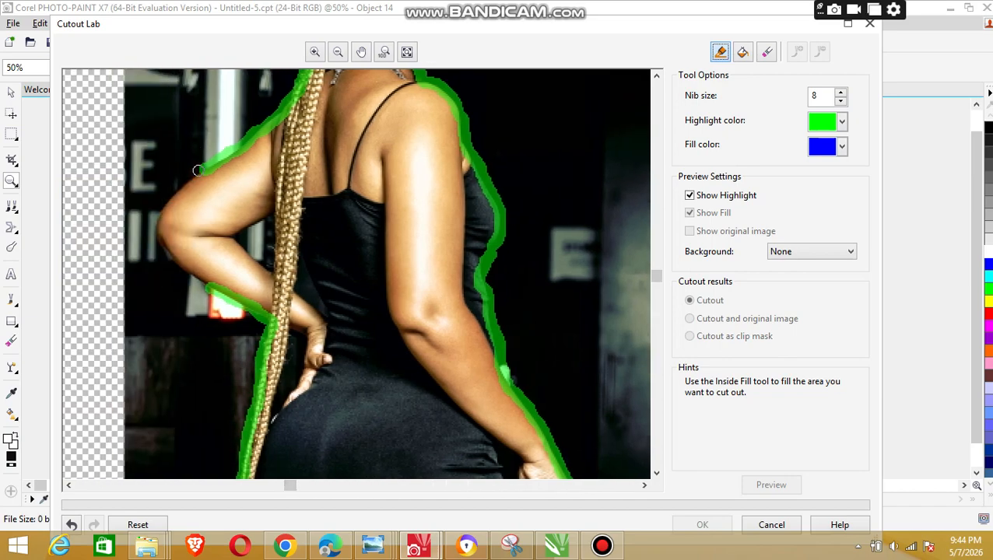
mouse_move(200, 170)
mouse_down()
mouse_move(159, 224)
mouse_move(162, 249)
mouse_move(207, 287)
mouse_up()
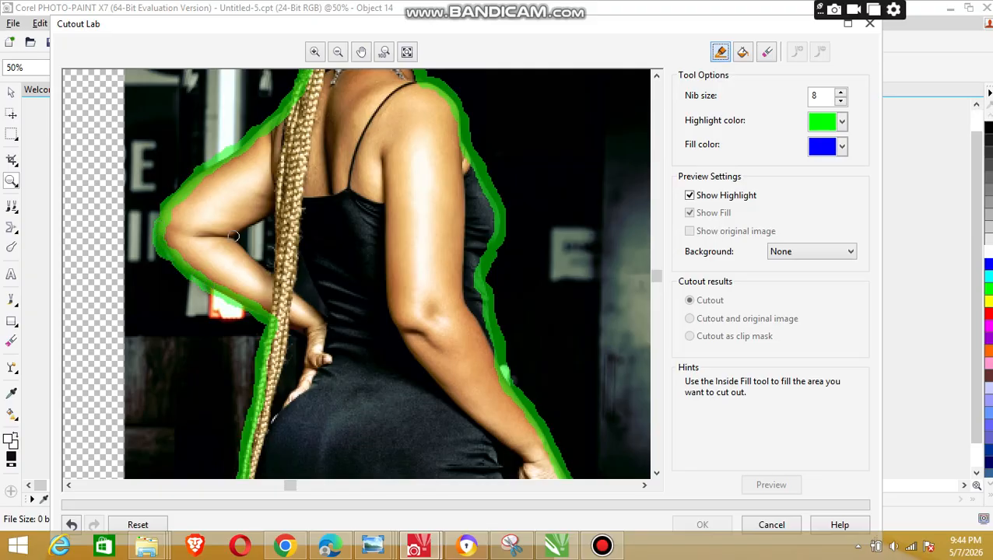
Step: Highlight the inner gaps between the bent arm and the braids, and between the dress, hand and handbag strap
mouse_move(232, 237)
mouse_down()
mouse_move(272, 273)
mouse_move(273, 210)
mouse_move(239, 233)
mouse_up()
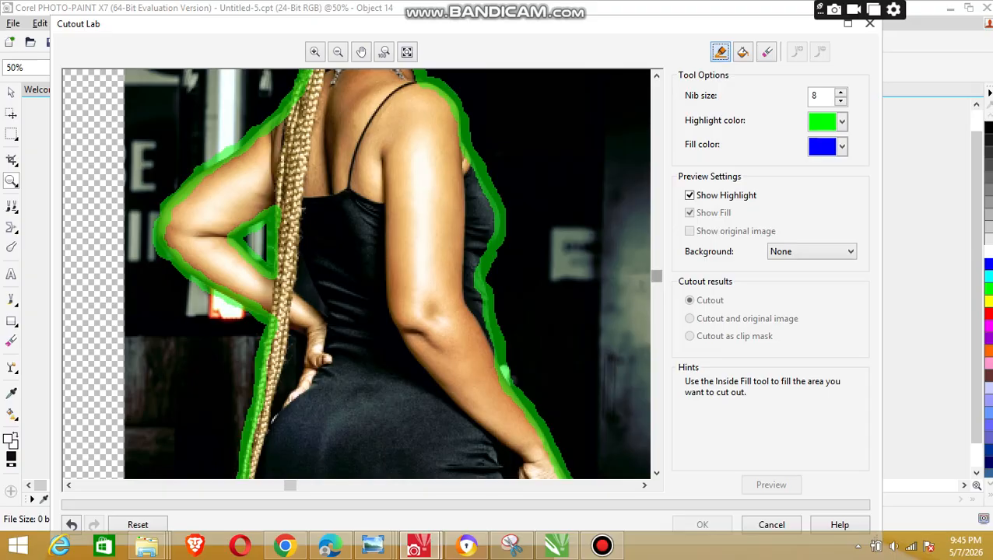
scroll(356, 272, up, 5)
scroll(357, 272, down, 10)
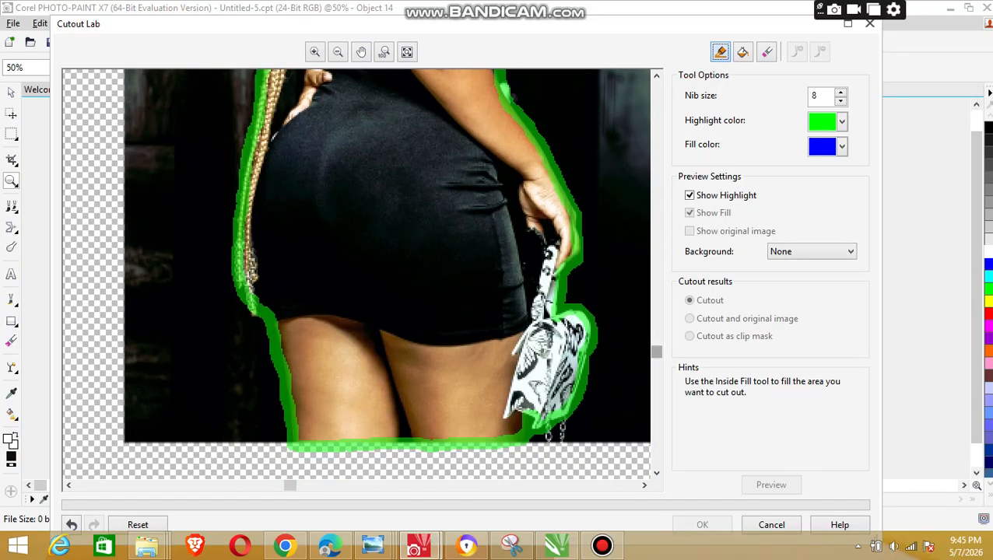
mouse_move(495, 174)
mouse_down()
mouse_move(515, 208)
mouse_move(531, 314)
mouse_move(548, 250)
mouse_move(506, 188)
mouse_move(517, 227)
mouse_up()
key(ctrl+z)
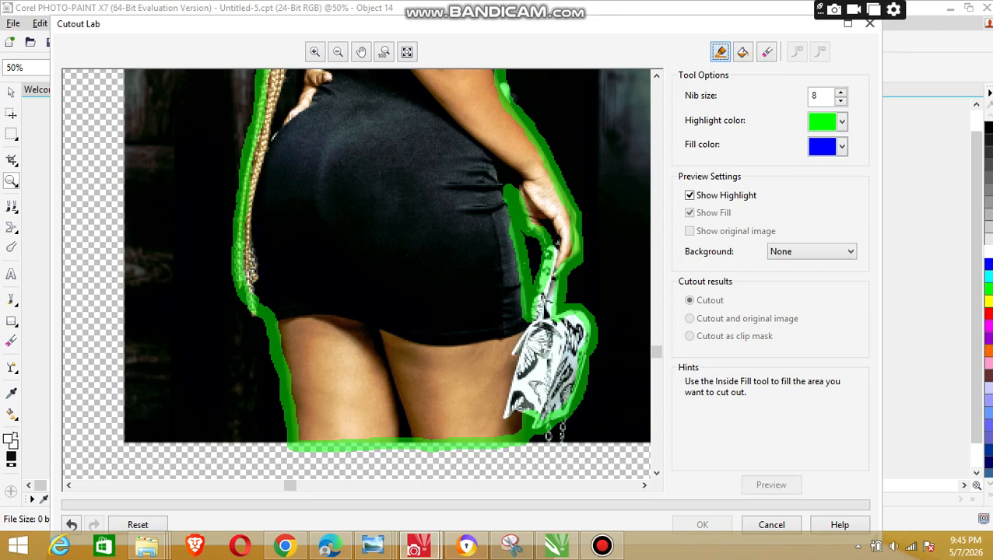
Step: Fill the inside of the highlighted outline with the Inside Fill tool and preview the cutout
click(841, 146)
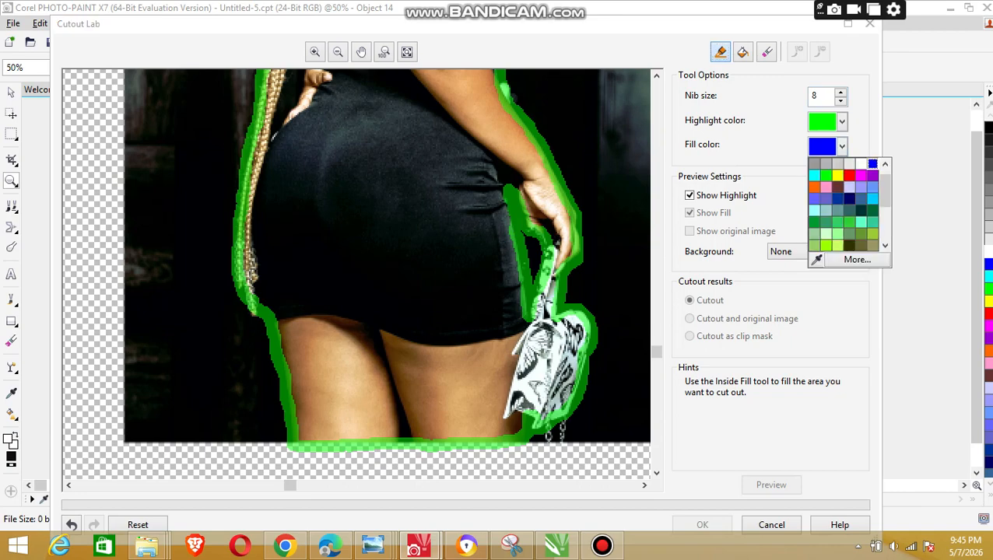
click(743, 52)
click(743, 53)
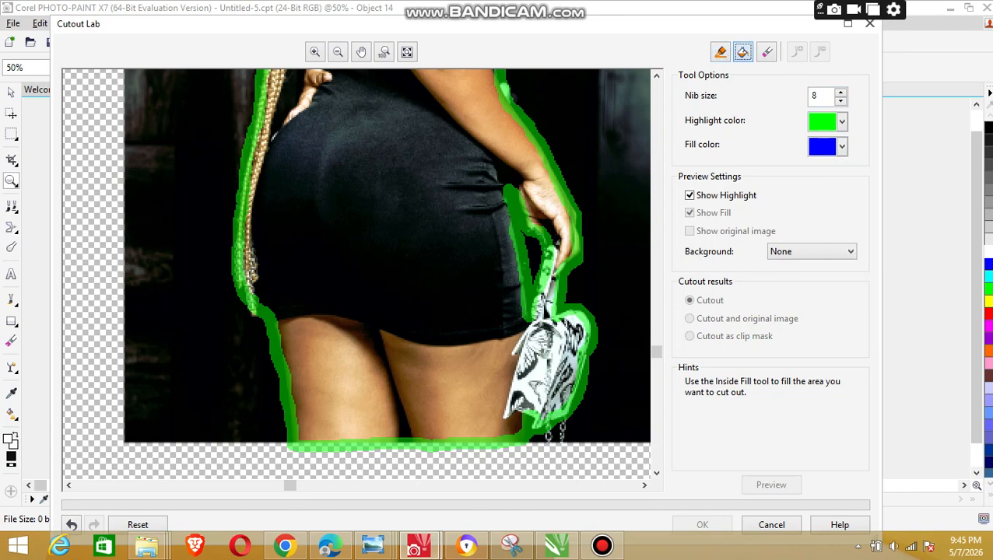
click(435, 234)
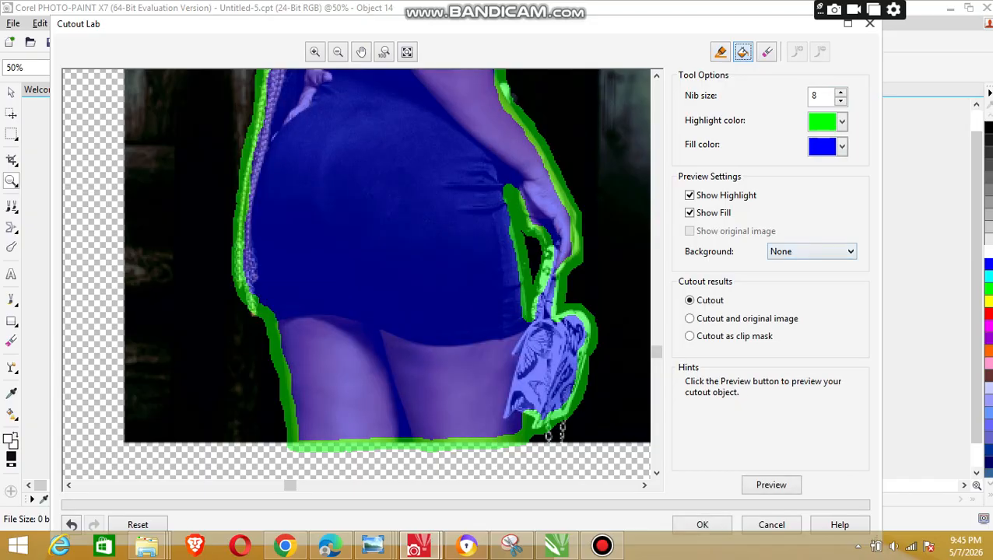
click(771, 485)
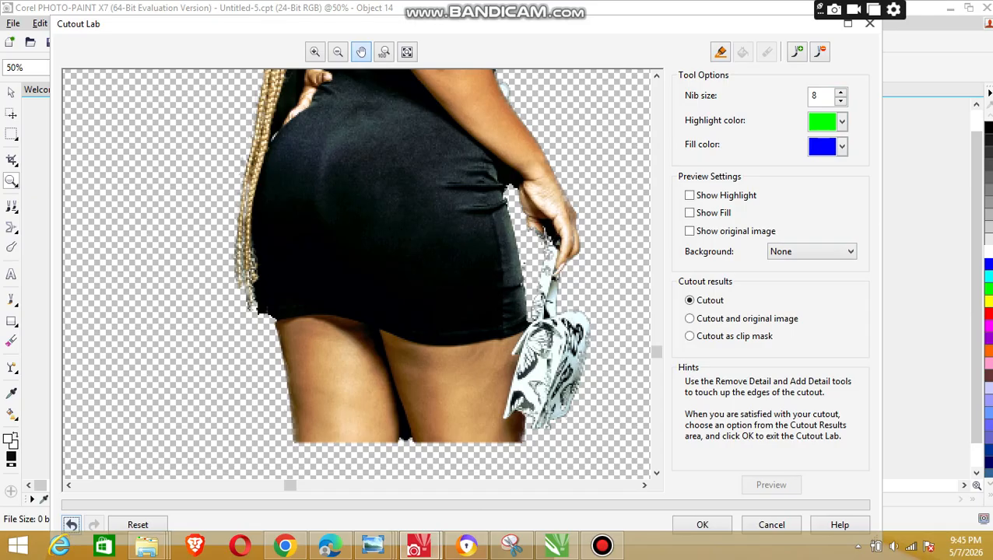
Step: Restore missing edges beside the braids at the shoulder and along the back and top of the hair with the Add Detail tool
click(316, 52)
click(315, 52)
click(315, 52)
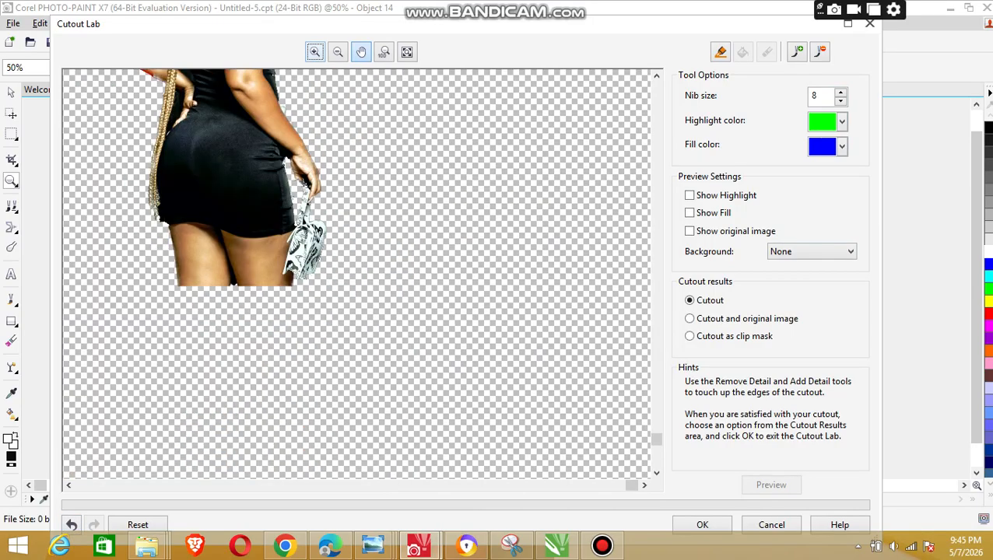
drag(656, 439, 656, 267)
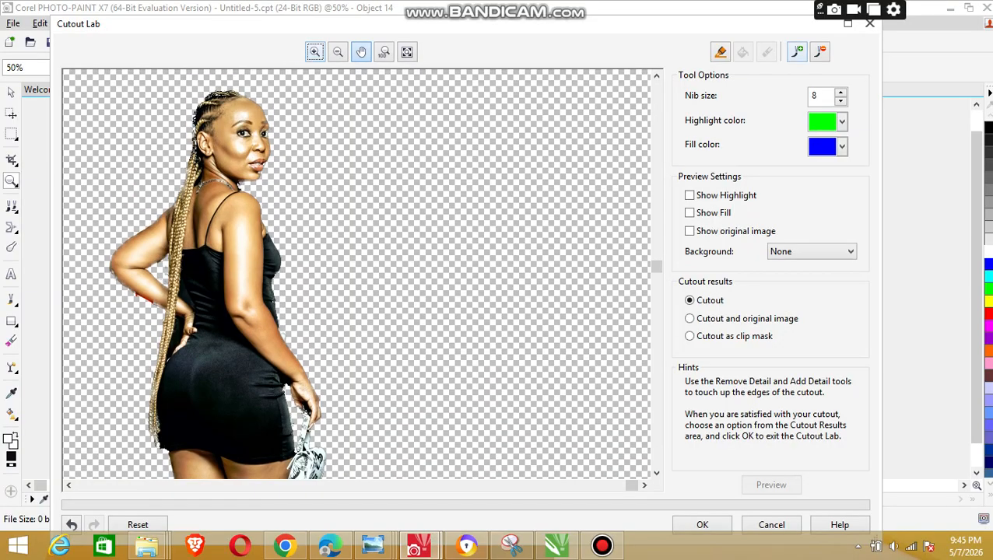
click(797, 51)
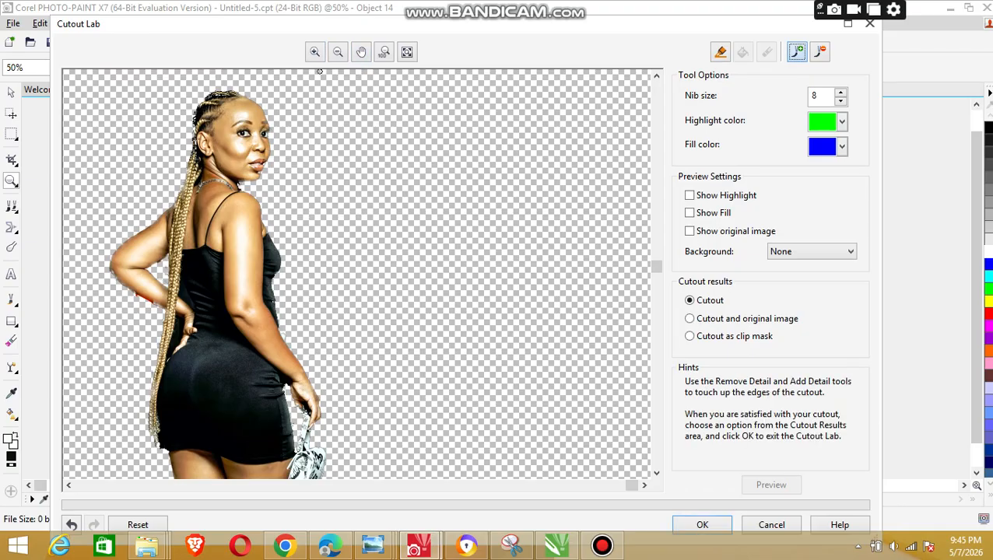
click(315, 51)
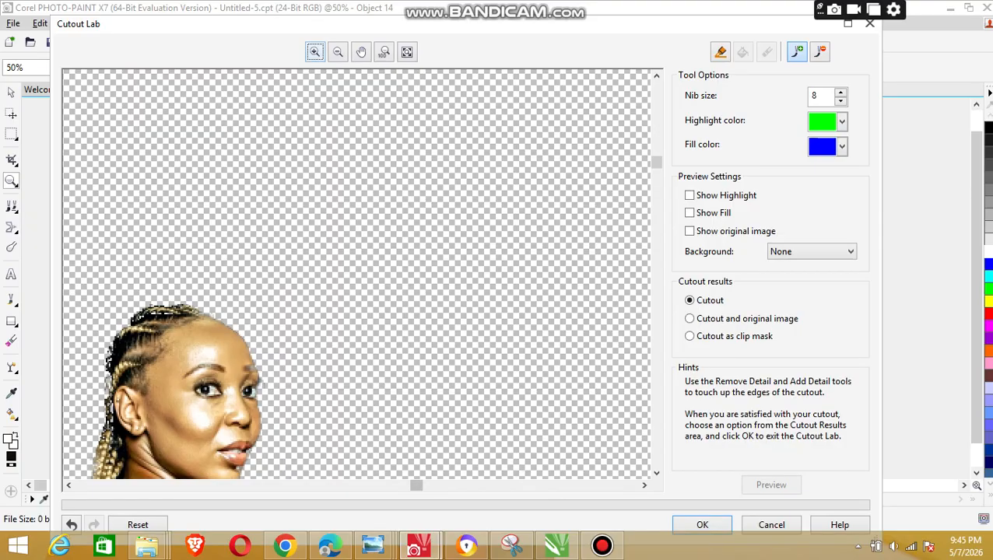
drag(416, 486, 235, 485)
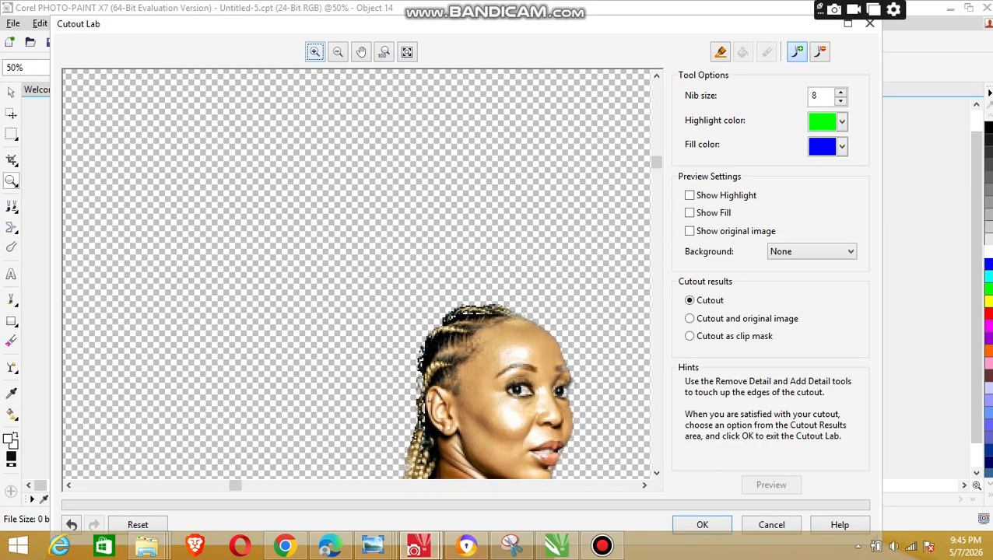
drag(657, 162, 656, 212)
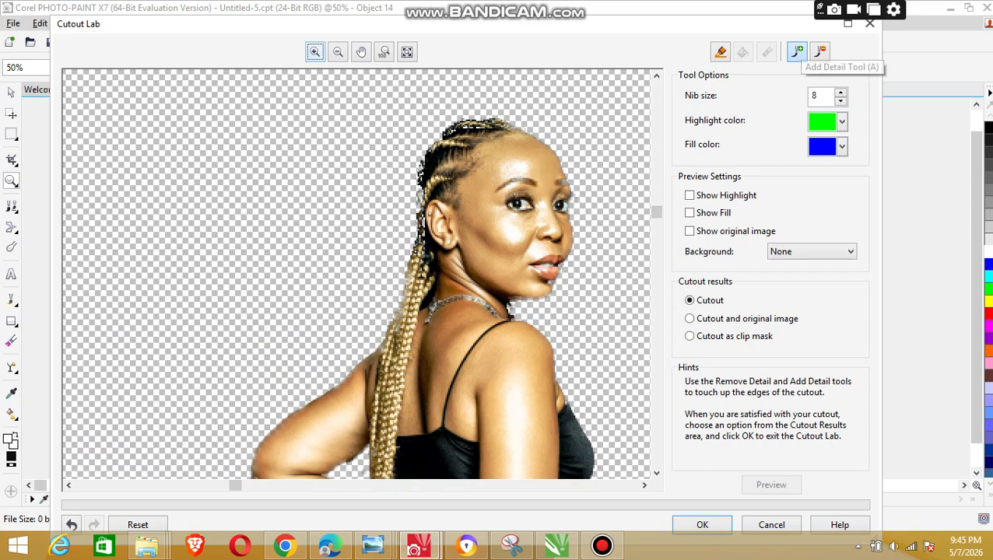
click(796, 52)
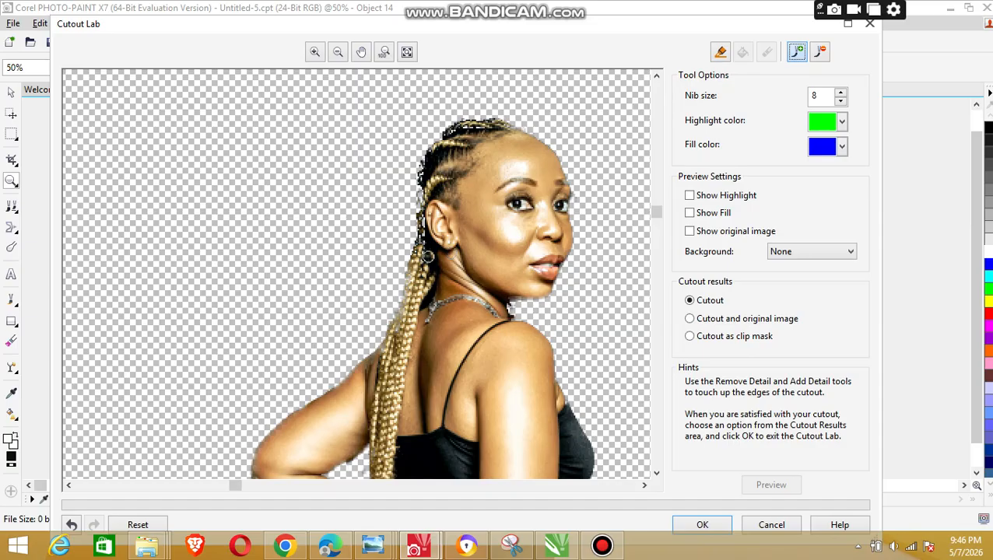
drag(380, 351, 376, 374)
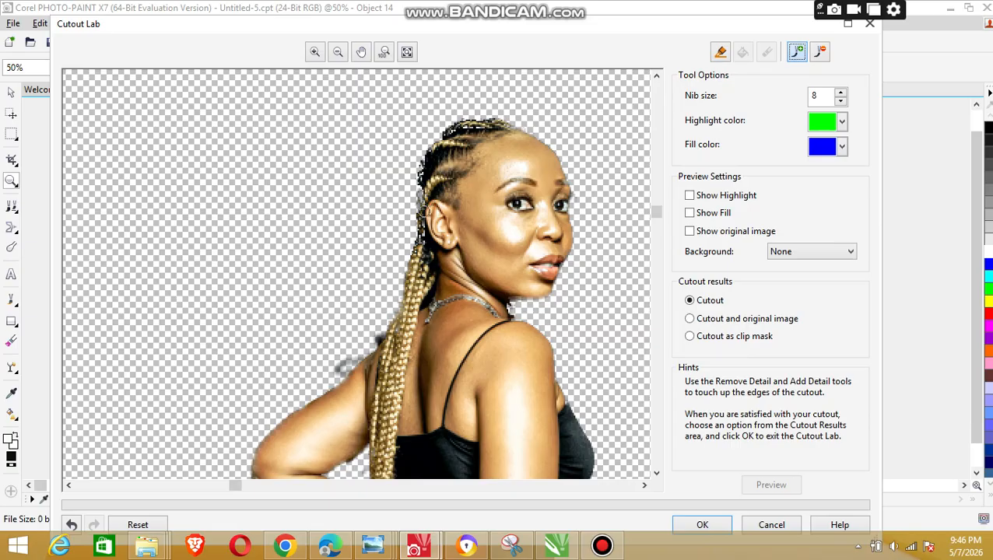
mouse_move(422, 197)
mouse_down()
mouse_move(427, 145)
mouse_move(484, 119)
mouse_up()
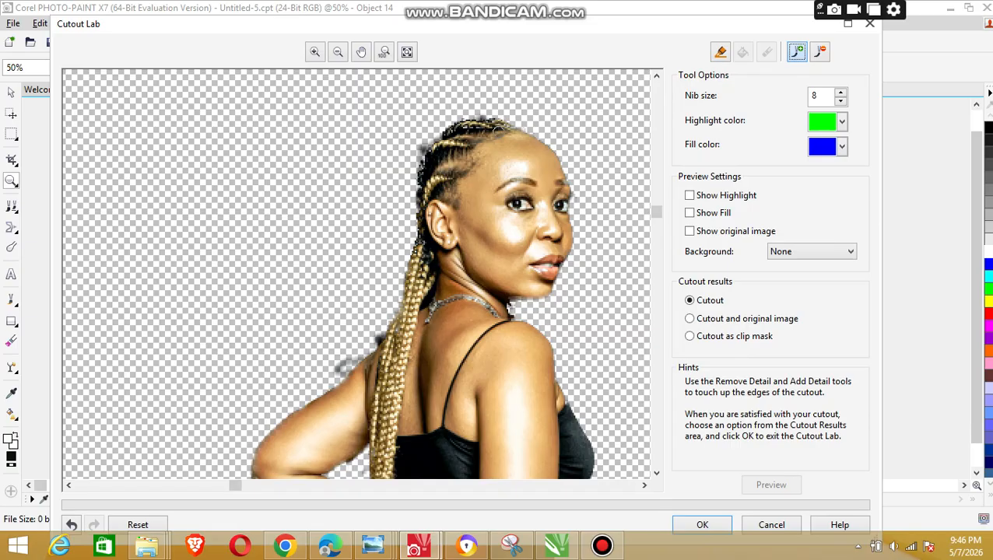